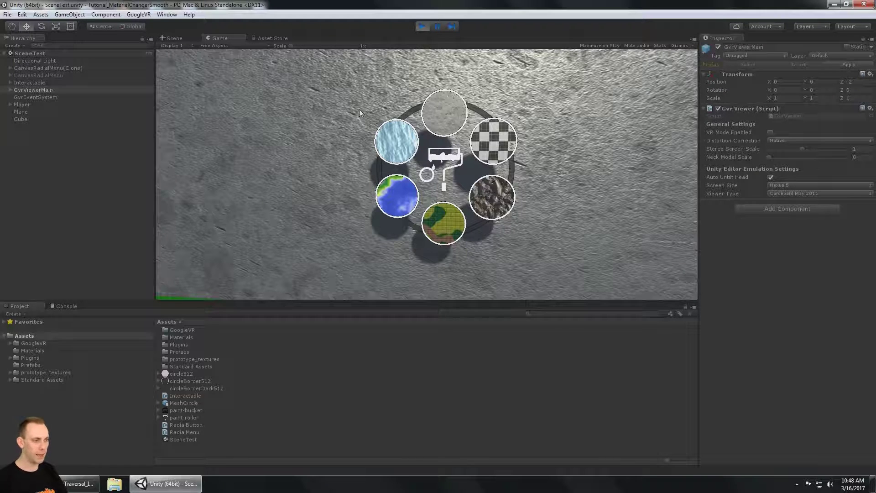
Test the radial menu in the running scene by applying the map and water materials to the cube, and stop play mode
key("alt")
key("alt")
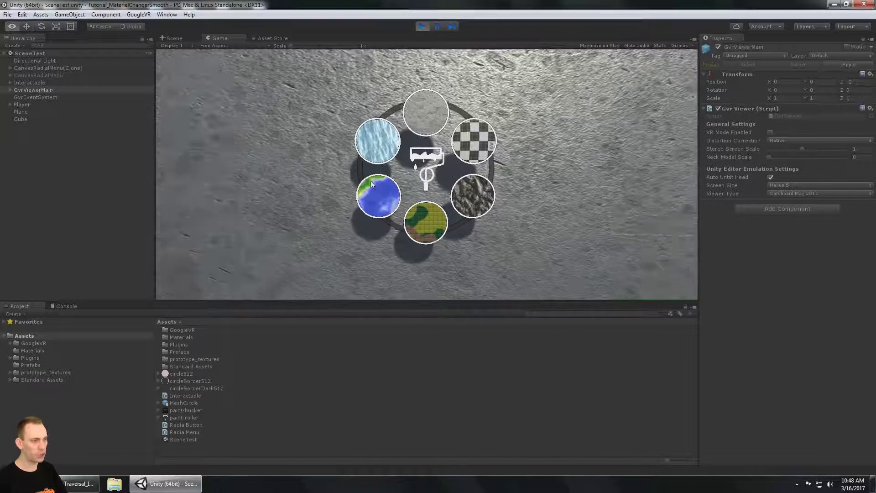
left_click(360, 186)
key("alt")
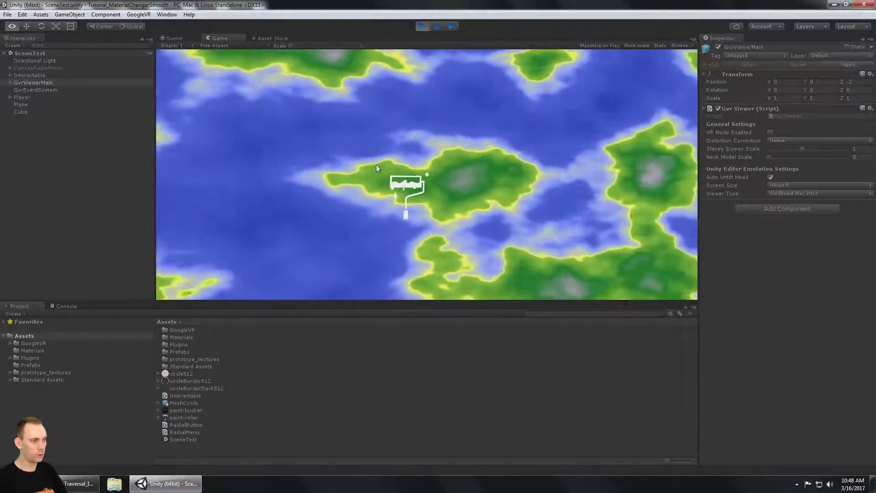
left_click(378, 181, "alt")
key("alt")
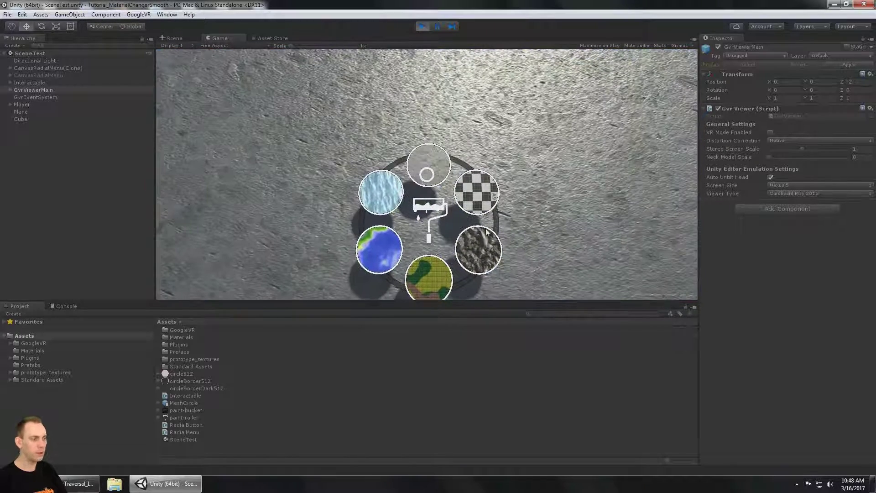
key("alt")
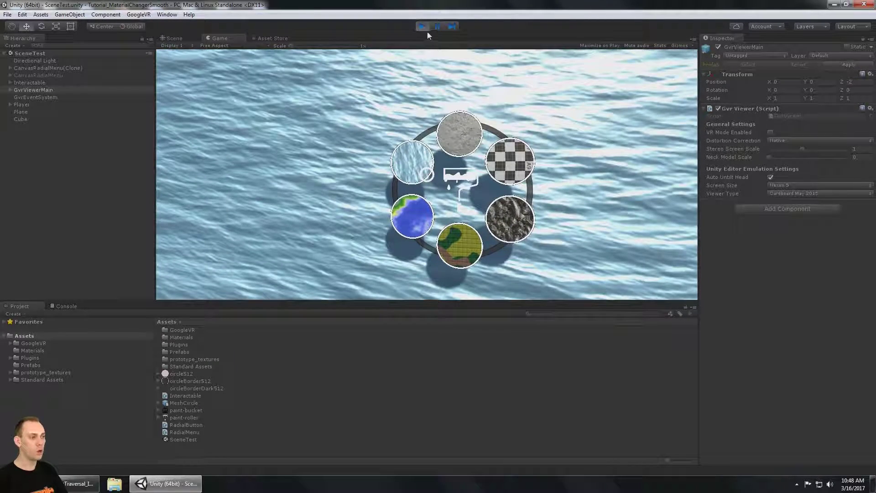
left_click(423, 28)
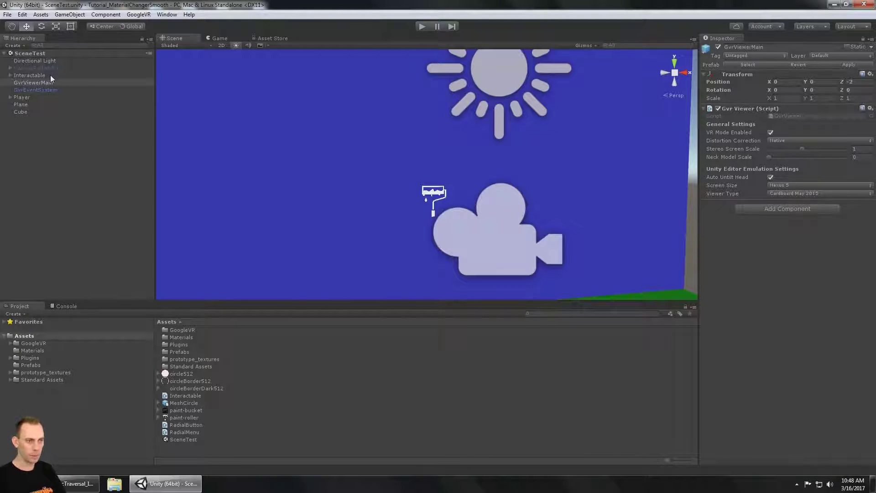
Inspect the Interactable object together with its Collider and Sprite children, from an orbited view of the scene
left_click(45, 75)
left_click_drag(377, 169, 425, 159, "alt")
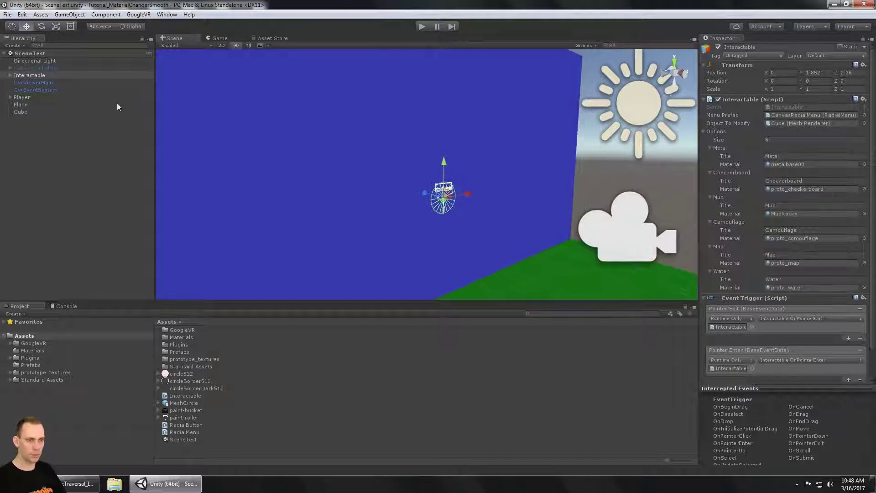
left_click(10, 75)
left_click(36, 83)
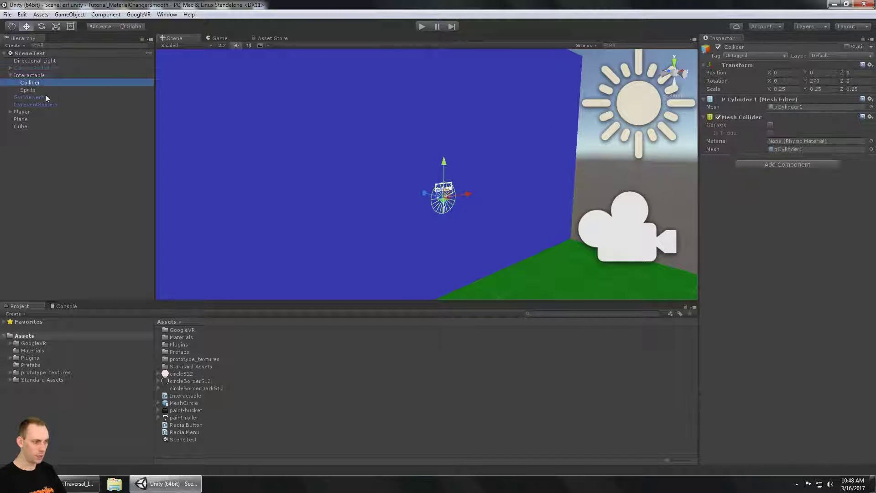
key("Down")
key("Up")
key("Up")
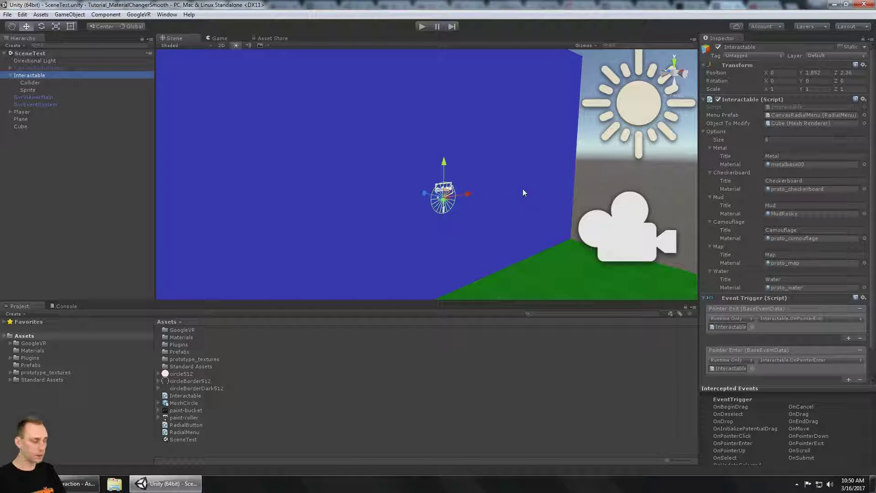
Switch to the browser and view the Mobile VR Interaction Pack page and its description in the Unity Asset Store
key("alt+Tab")
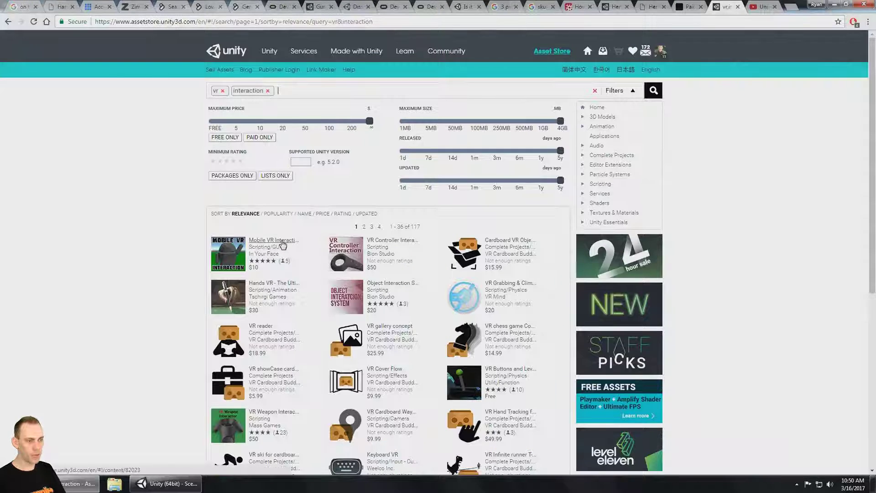
left_click(275, 251)
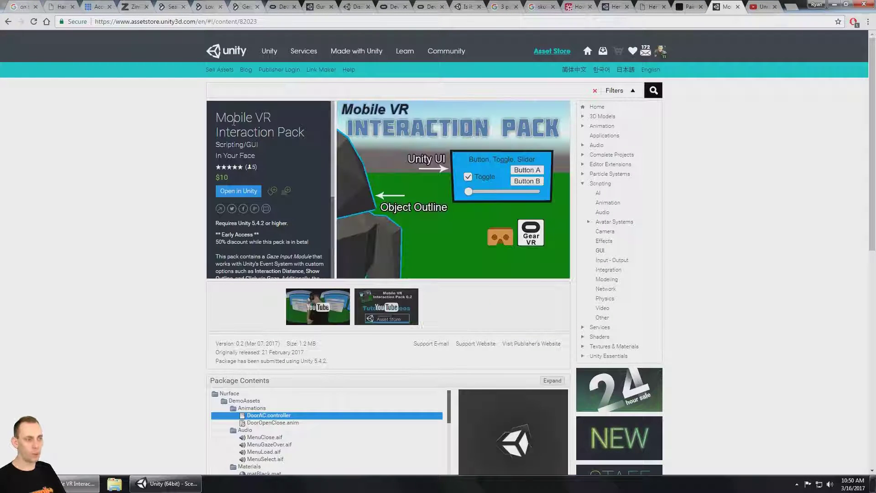
left_click_drag(218, 115, 304, 131)
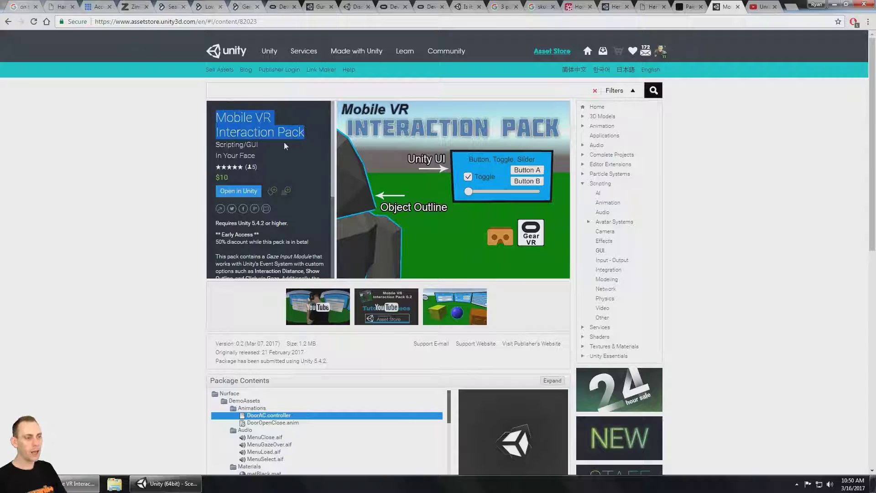
scroll(297, 230, "down", 1)
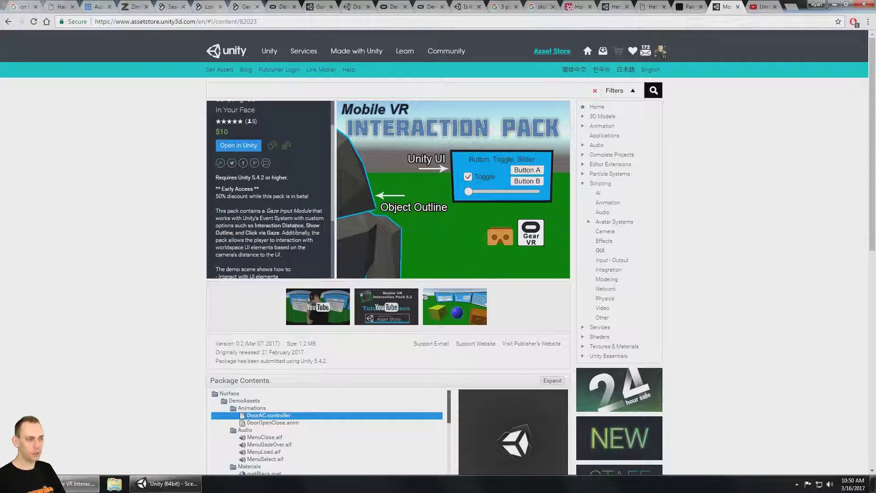
scroll(296, 228, "up", 1)
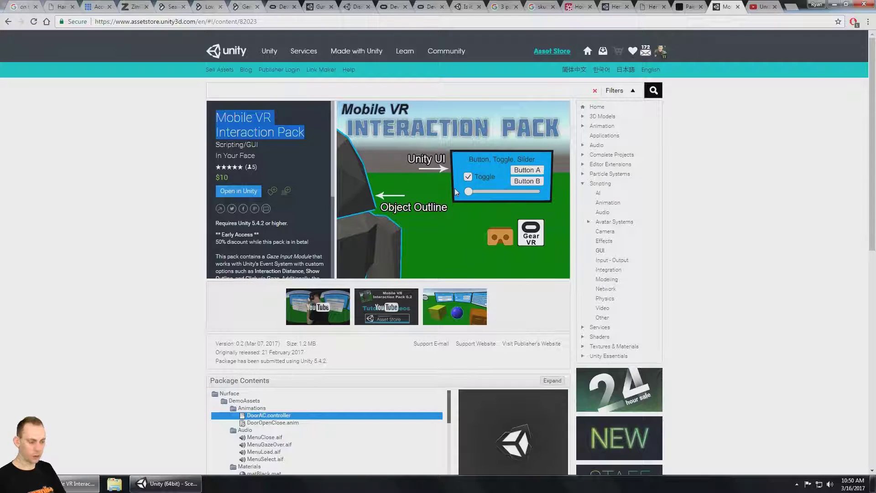
Switch back to Unity, run the scene to look around the radial menu in stereo VR view, and stop play mode
left_click(166, 483)
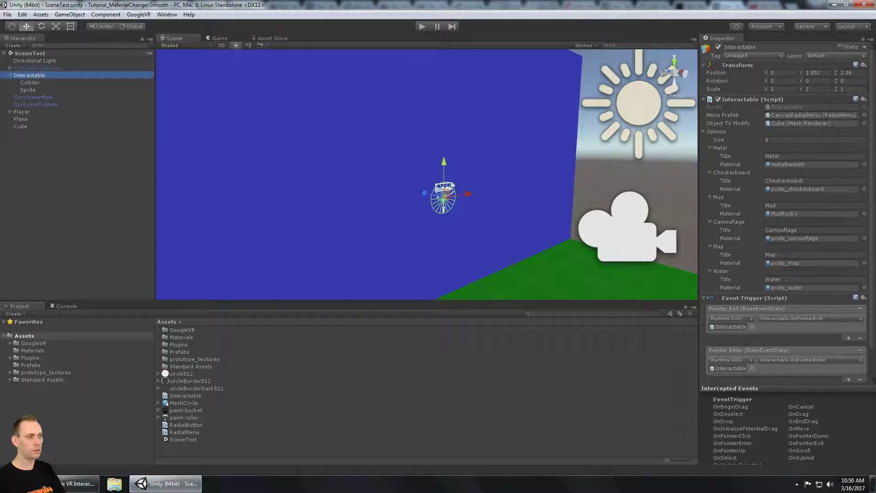
left_click(422, 26)
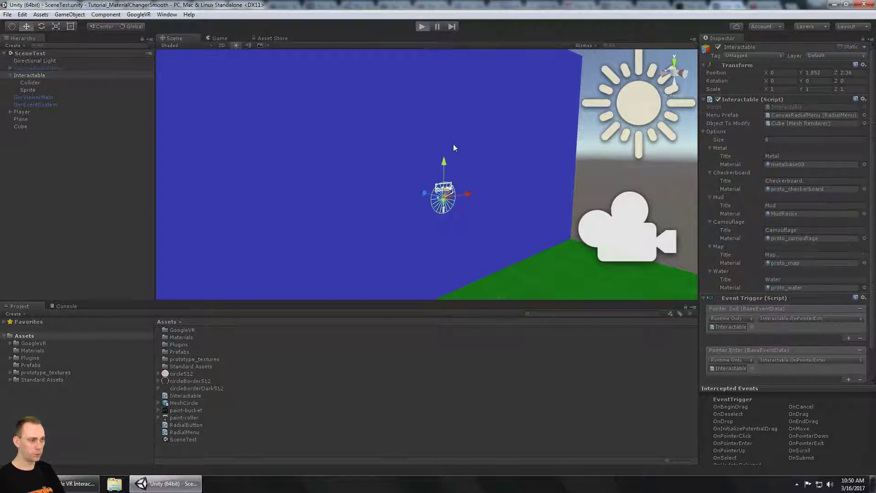
key("alt")
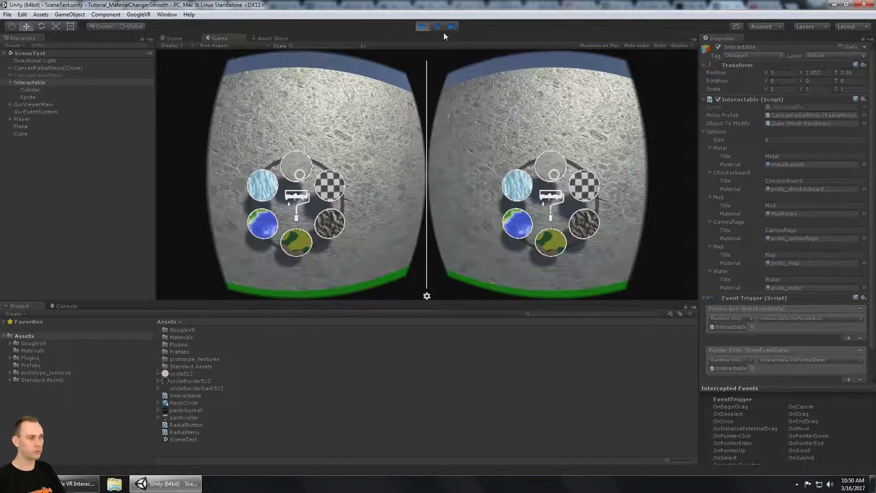
left_click(421, 27)
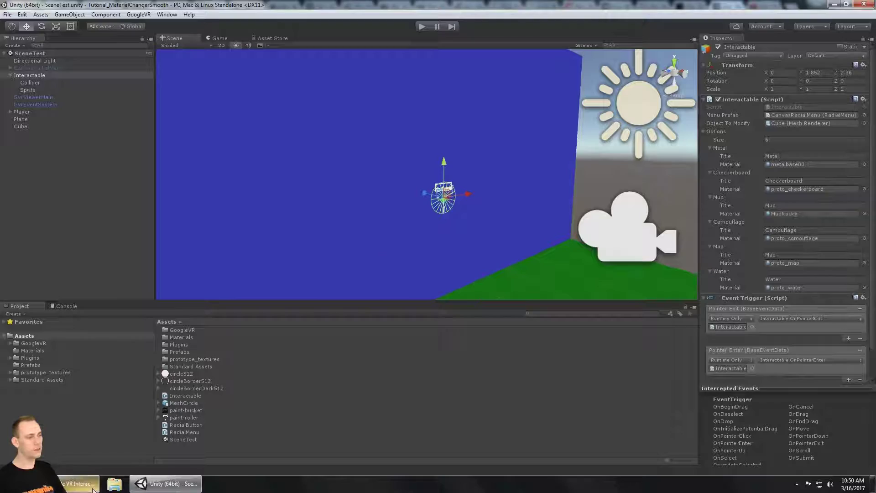
Switch to the browser and view the Radial Menu (Part 1) tutorial from Board To Bits Games on YouTube
left_click(92, 484)
left_click(763, 8)
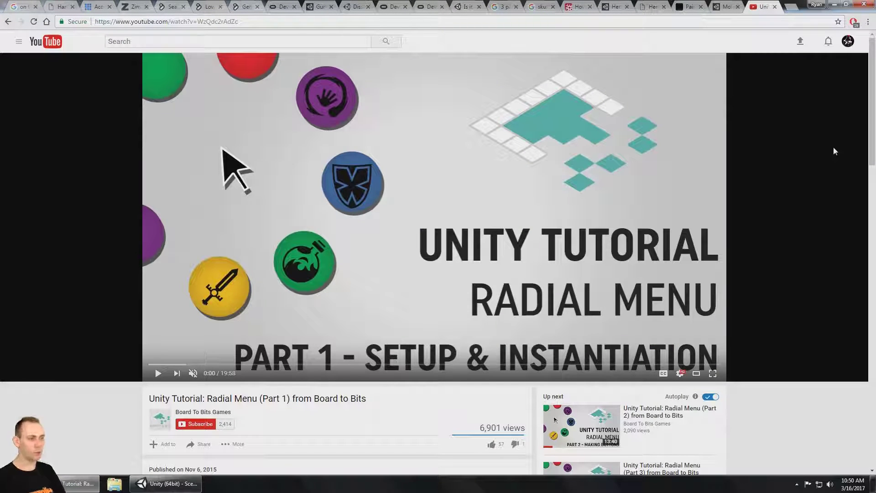
left_click(165, 484)
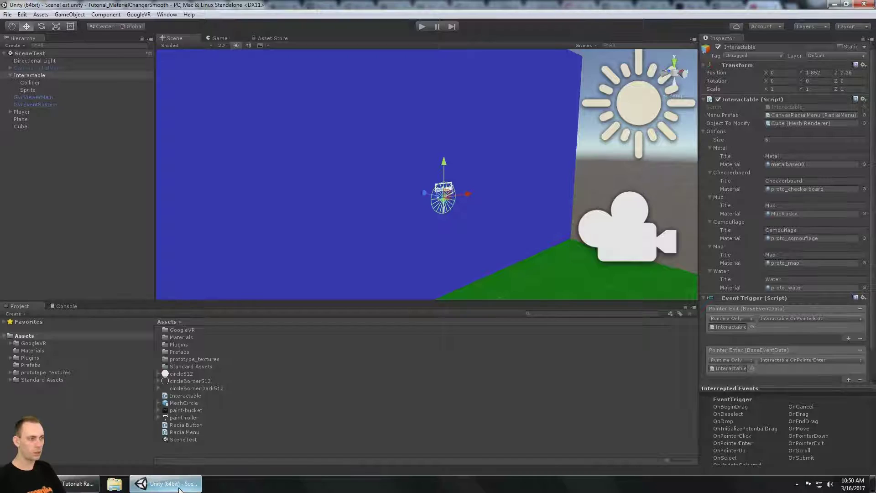
left_click(71, 488)
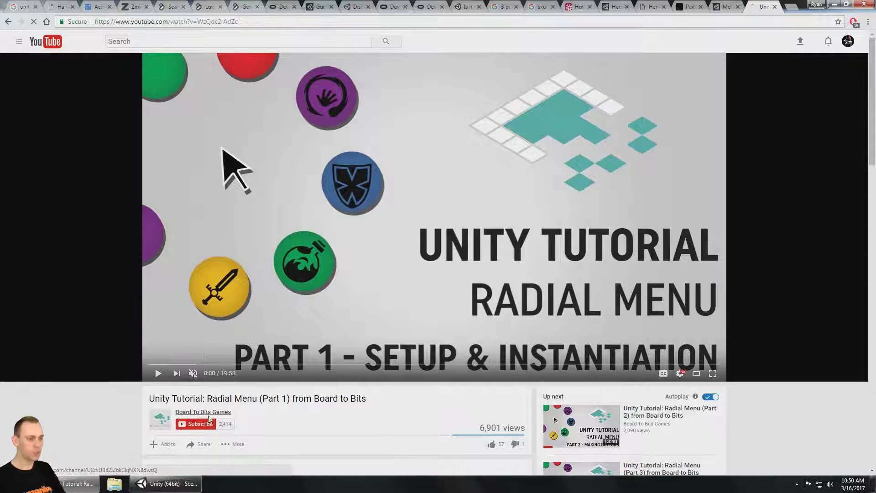
mouse_move(211, 419)
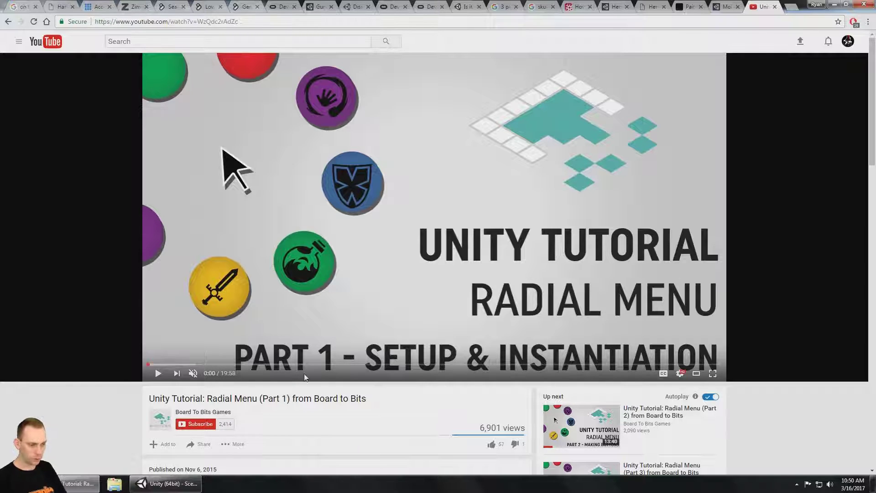
left_click_drag(288, 399, 260, 399)
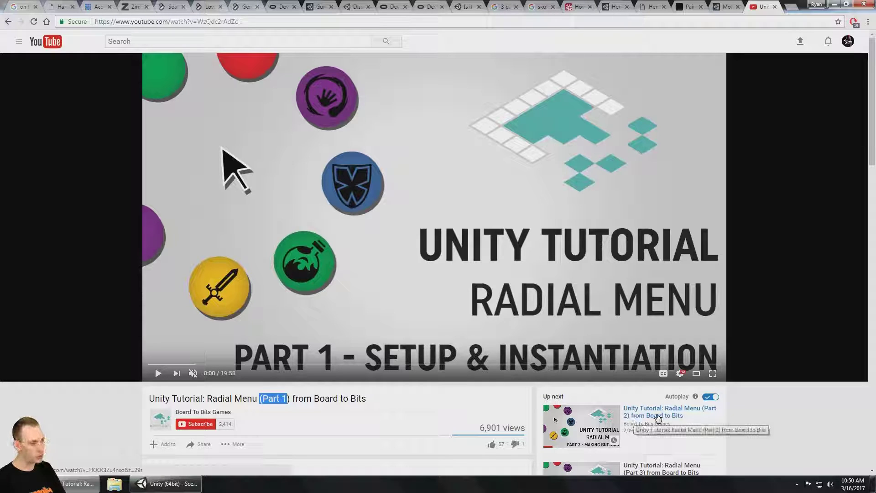
Return to Unity, run the scene to try the mud material in the radial menu, stop play mode and switch to the browser
left_click(167, 483)
left_click(422, 27)
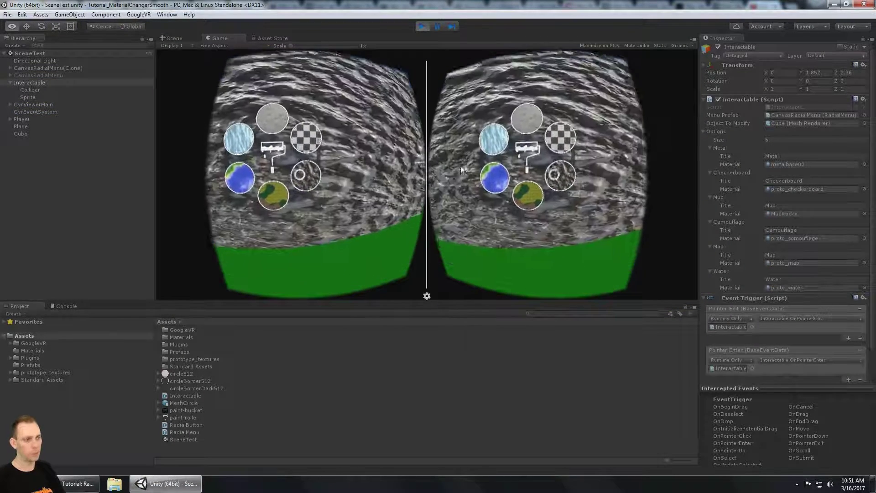
left_click(422, 27)
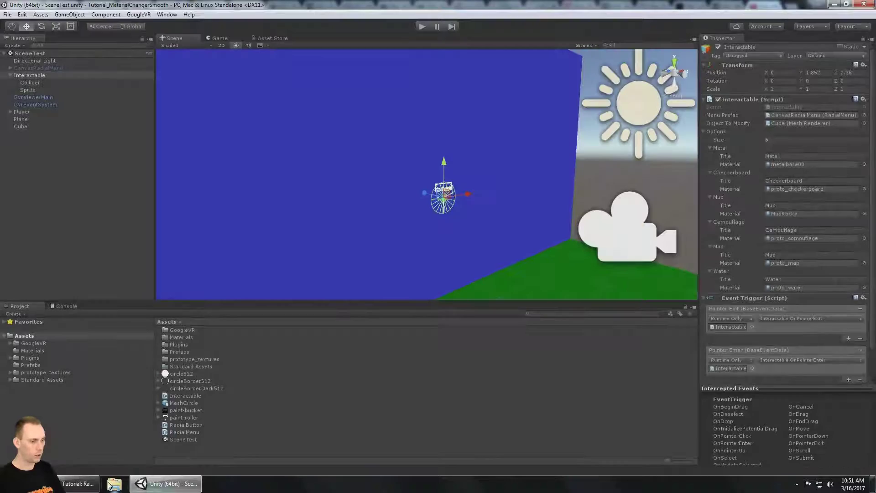
left_click(79, 483)
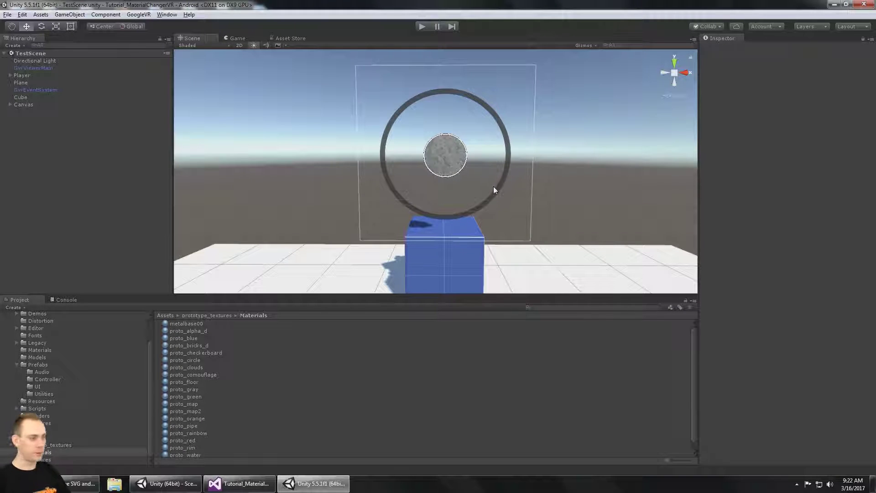
Examine the world-space Canvas above the cube in TestScene and its component settings
mouse_move(498, 129)
left_mouse_down("alt")
mouse_move(509, 140)
mouse_move(505, 131)
left_mouse_up("alt")
left_click_drag(487, 176, 505, 173, "alt")
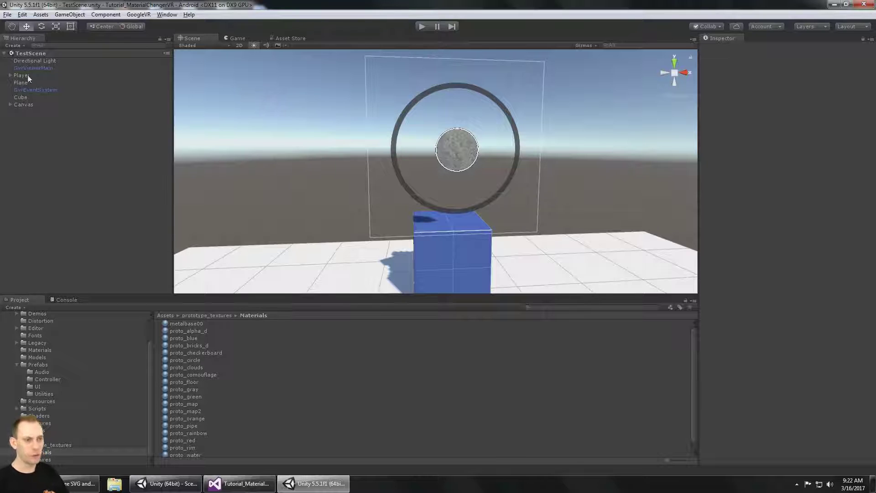
left_click(29, 105)
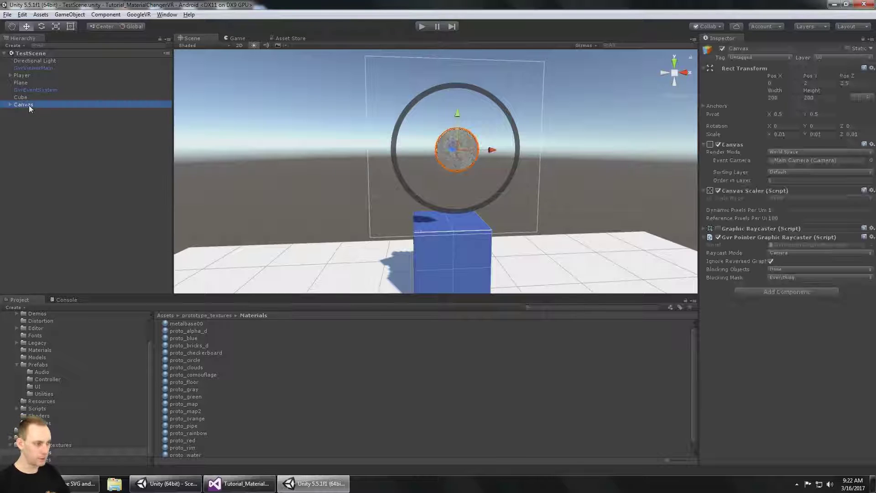
left_click_drag(448, 180, 438, 215, "alt")
Switch to the Tutorial_MaterialChanger project and examine the paint-roller sprite and its parent Interactable object in SceneTest
left_click(178, 488)
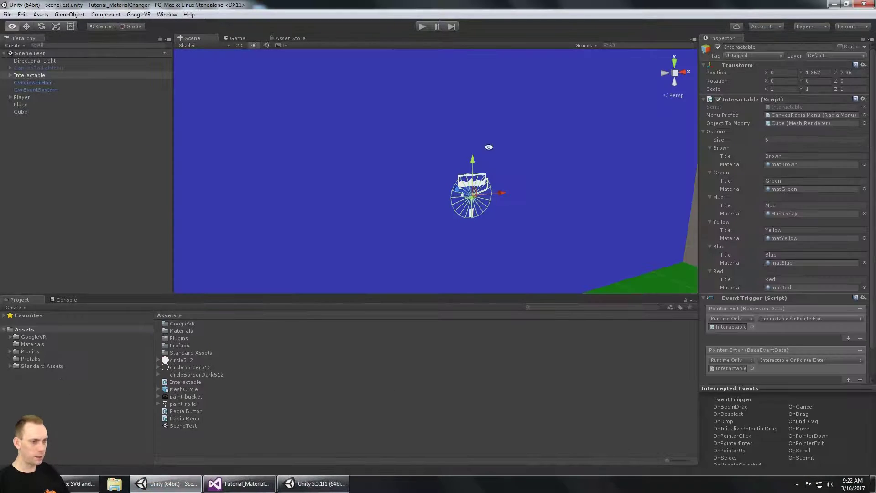
left_click_drag(503, 208, 389, 163, "alt")
left_click(62, 146)
left_click_drag(424, 139, 423, 136, "alt")
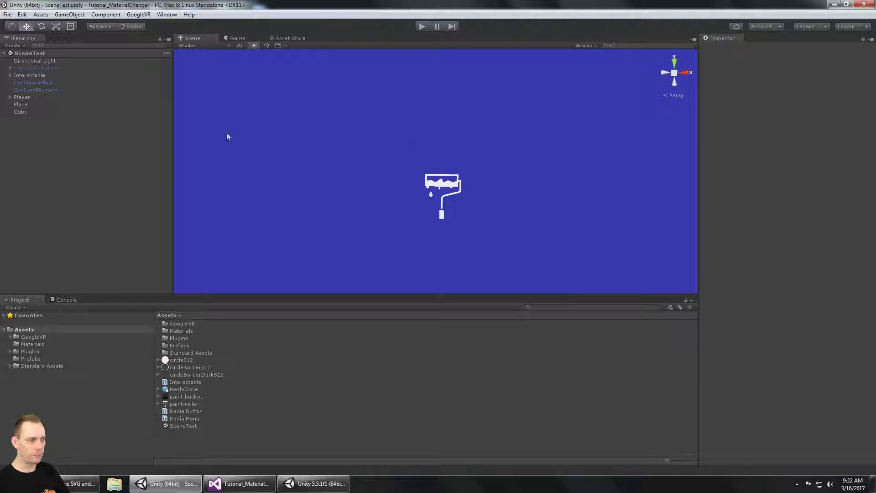
scroll(459, 181, "down", 4)
mouse_move(459, 182)
left_mouse_down("alt")
mouse_move(522, 197)
mouse_move(509, 182)
mouse_move(518, 170)
left_mouse_up("alt")
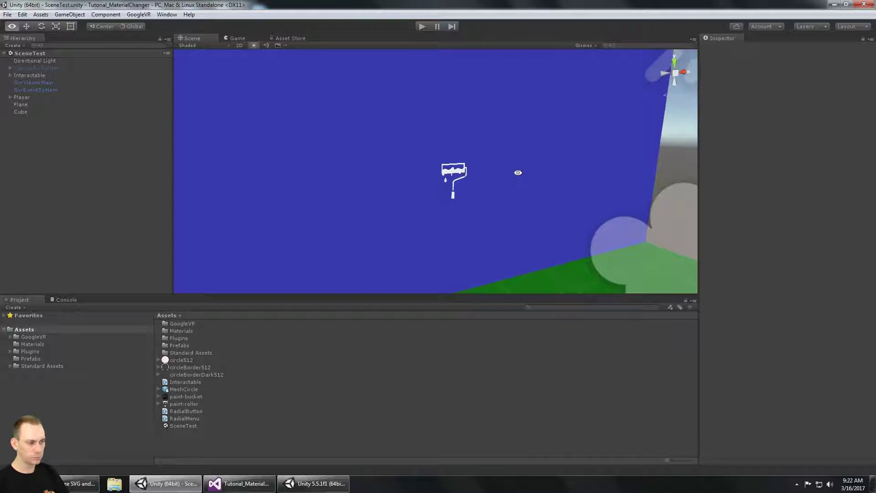
left_click(455, 177)
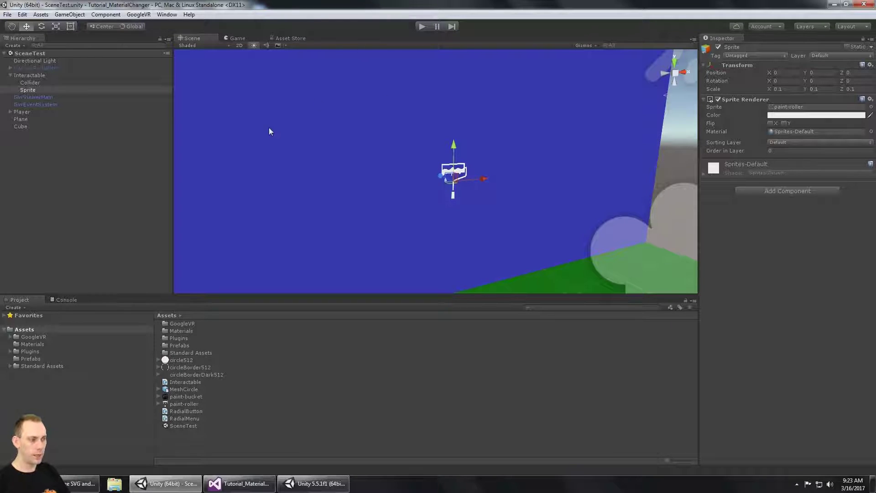
left_click(34, 75)
left_click(10, 75)
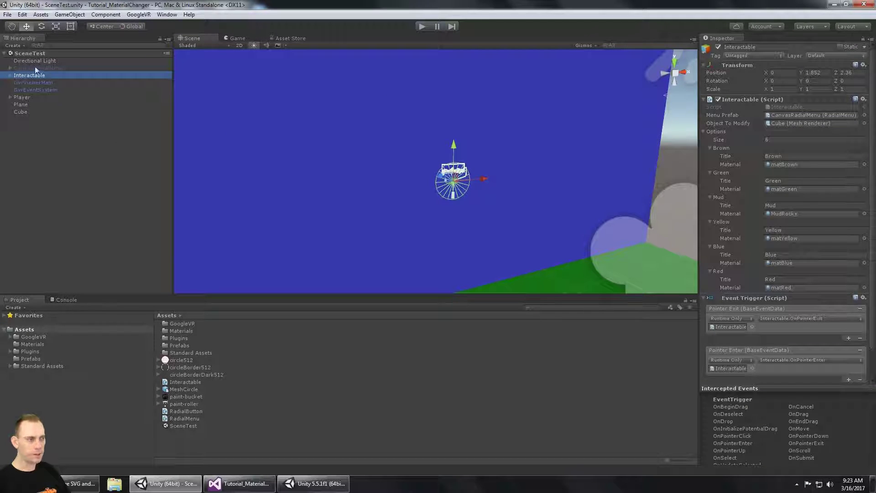
Briefly activate CanvasRadialMenu to preview it, deactivate it again and select the Interactable object
left_click(34, 67)
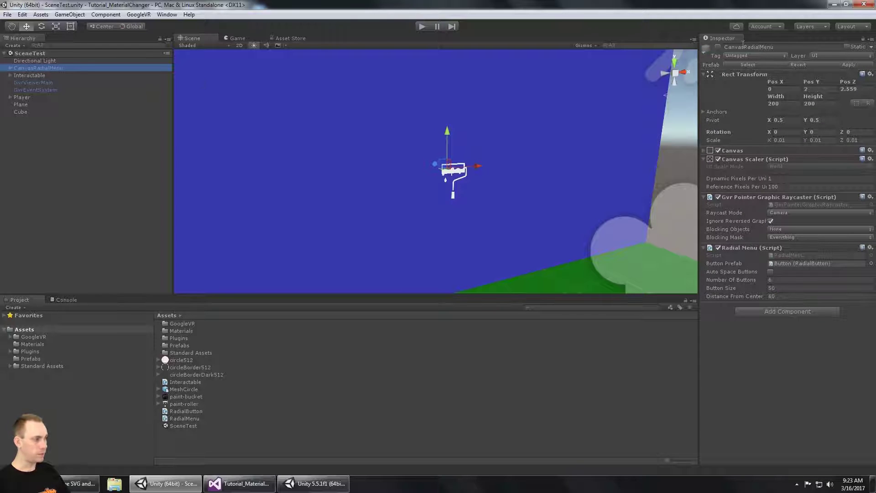
left_click(719, 47)
left_click(718, 48)
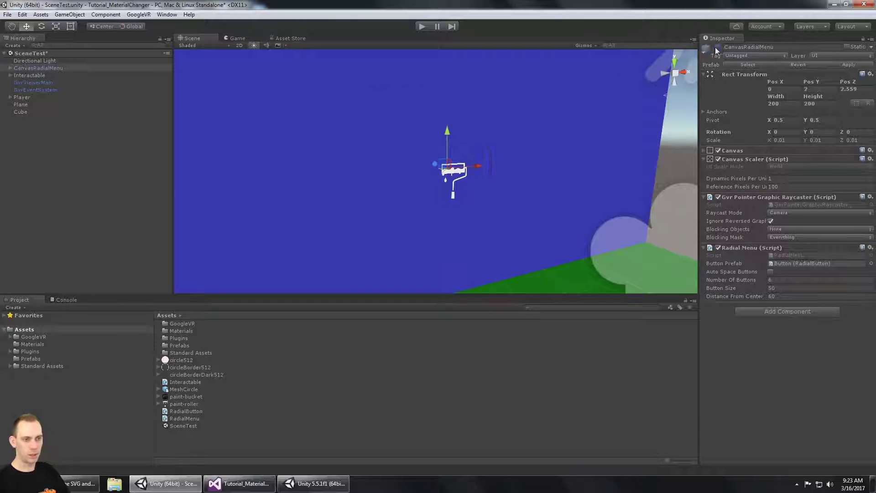
left_click(29, 76)
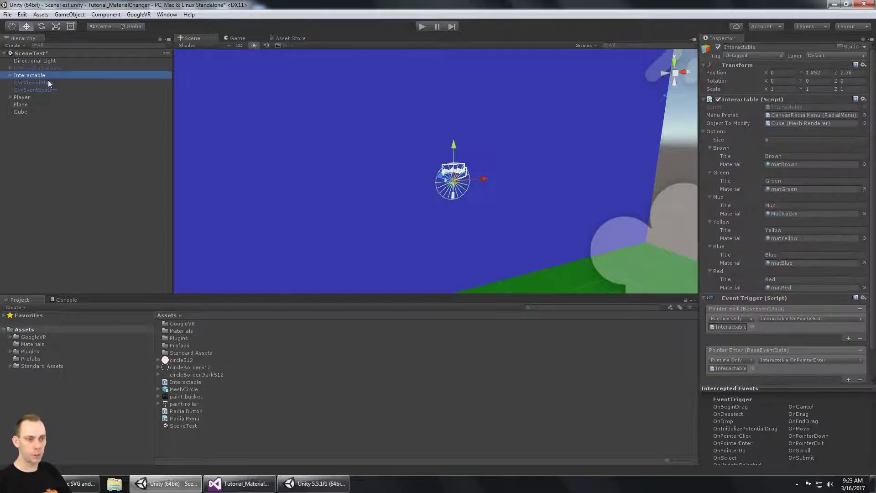
Expand the Interactable object and examine the components of its Collider and Sprite children
left_click(11, 76)
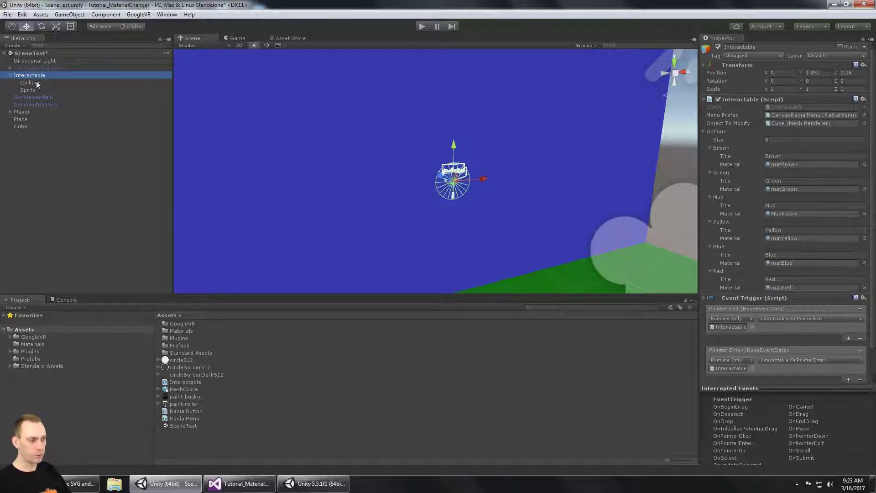
left_click(55, 83)
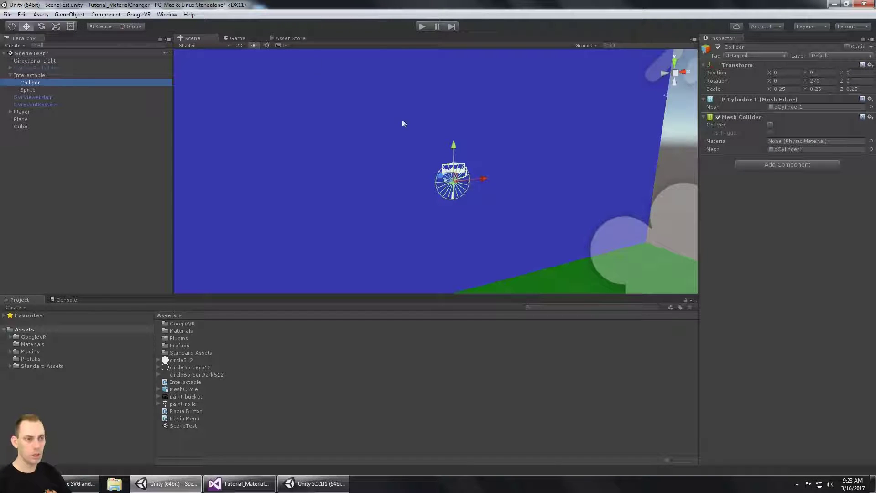
left_click(29, 89)
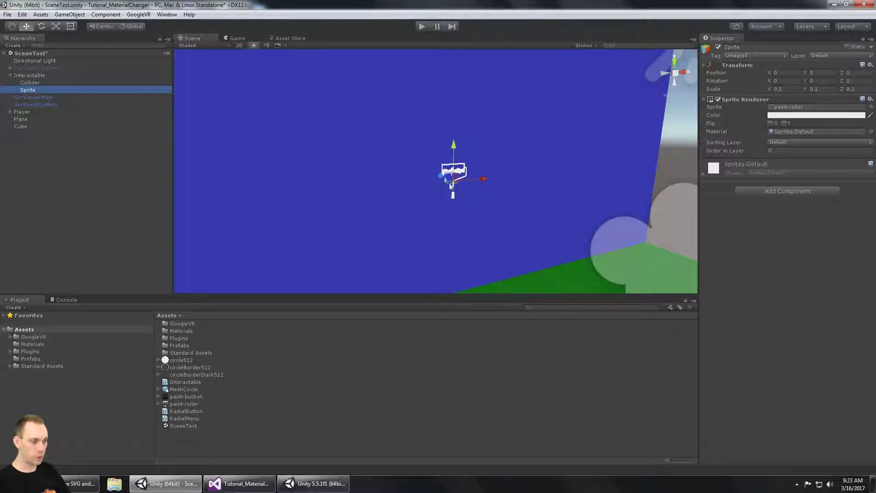
Switch to the Tutorial_MaterialChangerVR project, clear the selection and examine the ring canvas above the cube in TestScene from the side
left_click(313, 483)
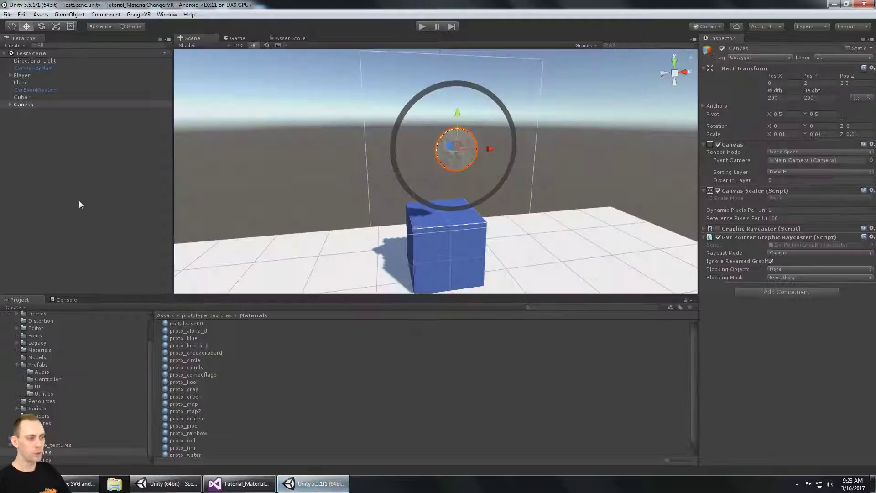
left_click(78, 202)
right_click(49, 149)
left_click(41, 145)
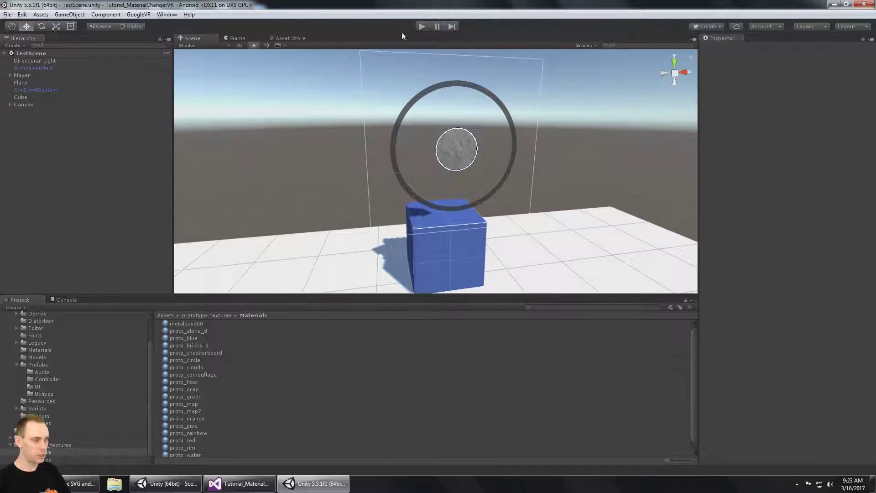
left_click_drag(480, 111, 479, 133, "alt")
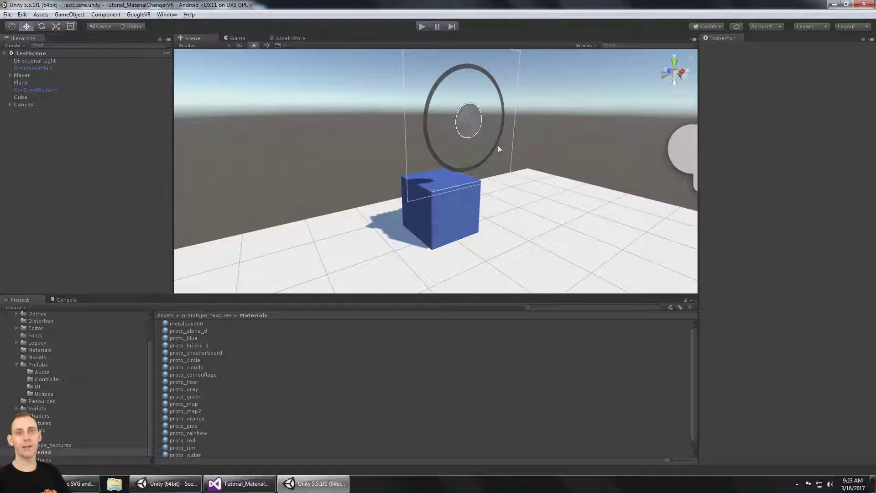
left_click_drag(409, 180, 464, 177, "alt")
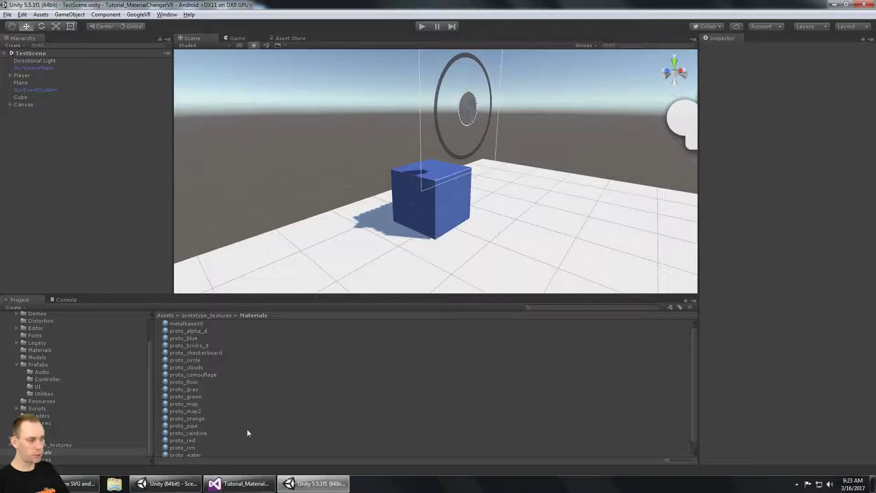
Return to the Tutorial_MaterialChanger project and add a new 3D cube to SceneTest
left_click(166, 483)
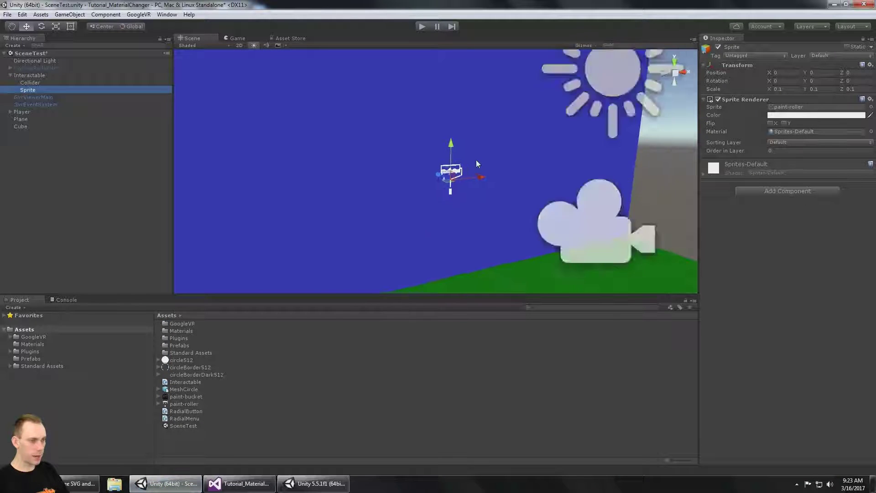
left_click(96, 78)
scroll(434, 172, "down", 5)
left_click_drag(434, 172, 446, 147, "alt")
left_click(63, 170)
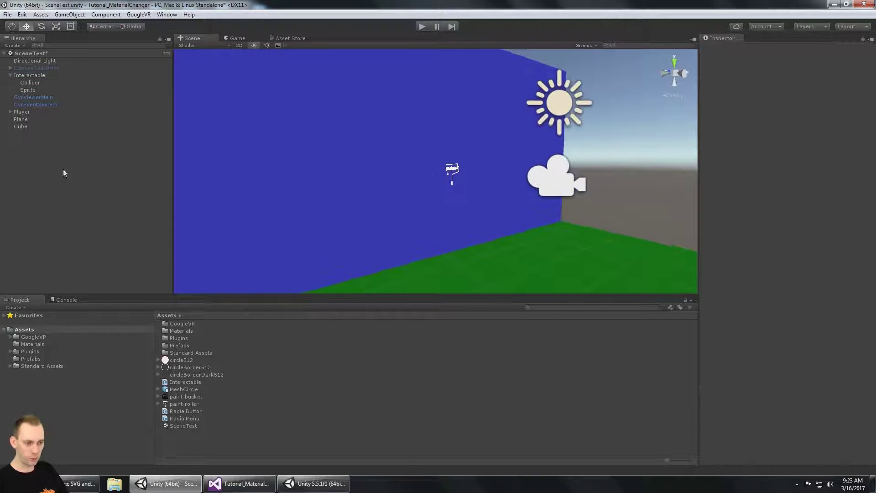
right_click(64, 173)
mouse_move(110, 261)
left_click(164, 261)
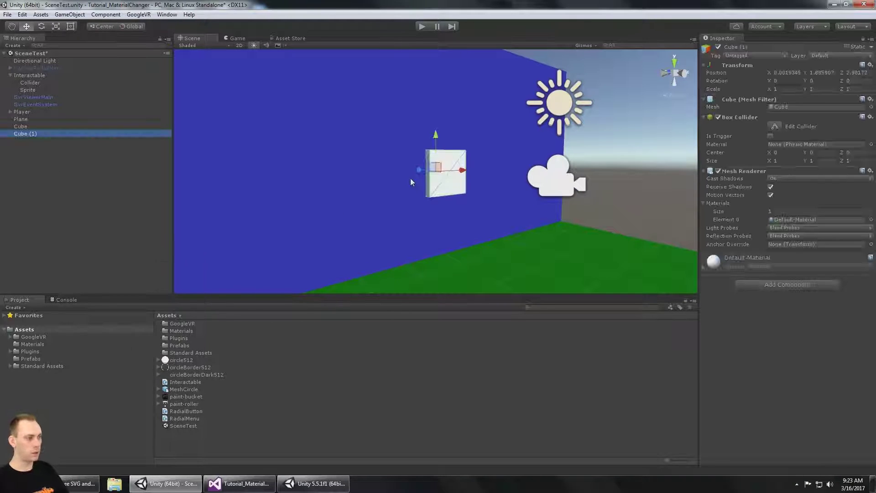
Move the new cube away from the wall onto the green floor, at about Y 0.95 and Z -3.59
scroll(410, 179, "down", 4)
left_click_drag(411, 179, 530, 191, "alt")
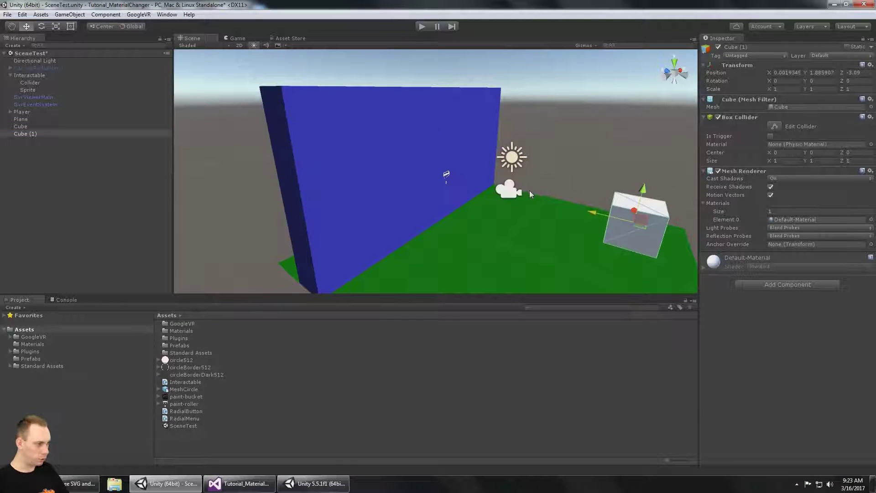
left_click_drag(669, 191, 526, 173)
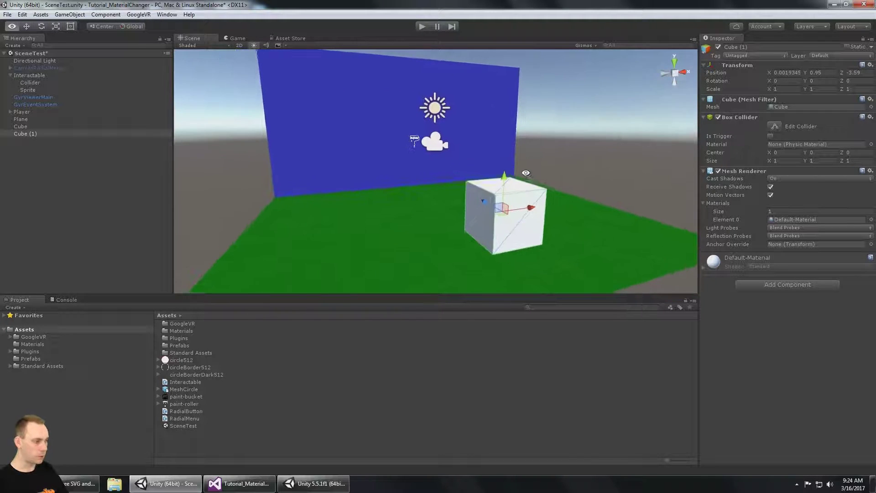
middle_click_drag(528, 228, 510, 216)
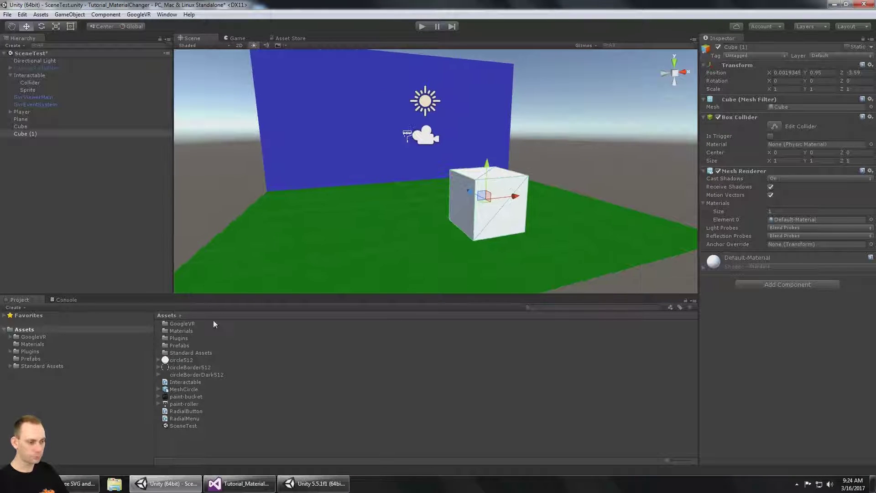
Apply the matBlue material from the Materials folder to the new cube
double_click(186, 332)
left_click_drag(180, 339, 491, 221)
left_click_drag(381, 175, 406, 181, "alt")
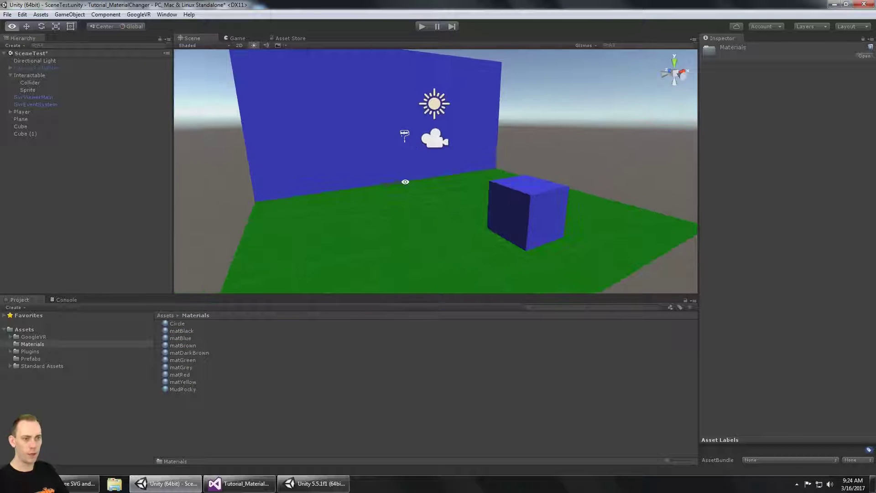
Move the Interactable object in front of the small blue cube, to about X 0.13, Y 0.73, Z -4.13
left_click(42, 75)
left_click_drag(377, 143, 443, 199, "alt")
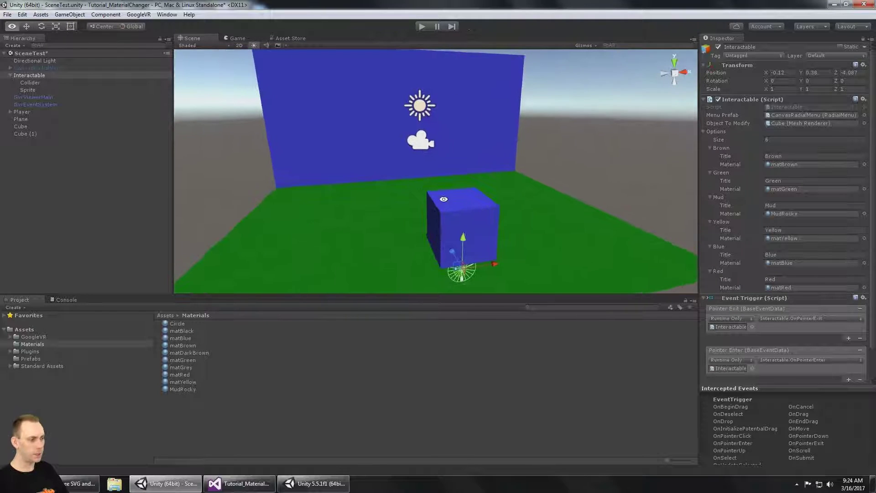
left_click_drag(454, 256, 457, 198)
left_click_drag(457, 198, 435, 201, "alt")
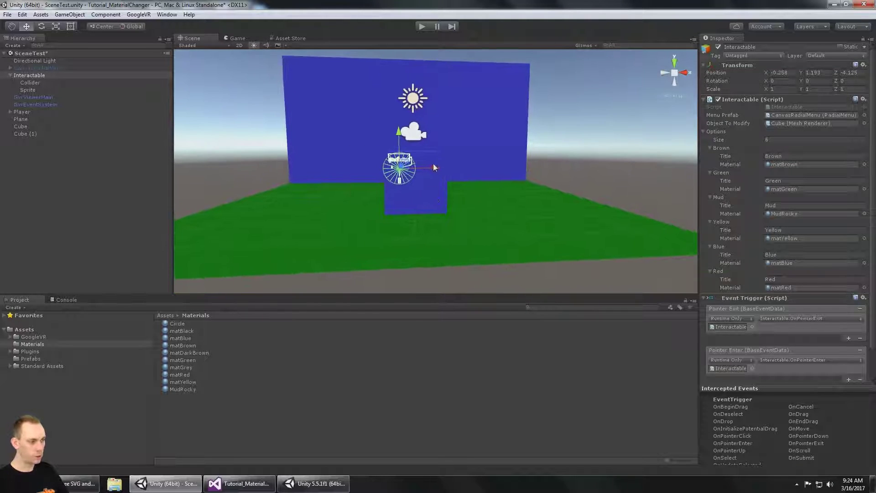
left_click_drag(435, 168, 460, 169)
left_click_drag(426, 138, 561, 247)
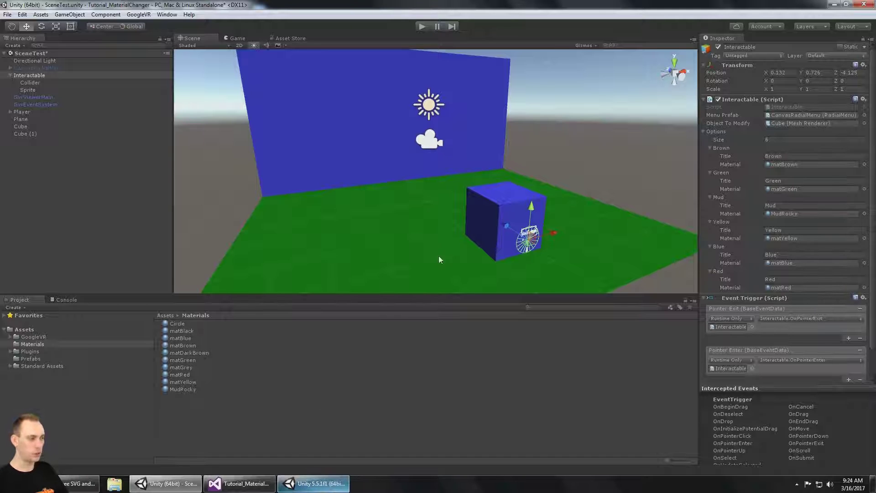
Undo the Interactable object's moves to the small cube
key("ctrl+z")
key("ctrl+z")
key("ctrl+z")
key("ctrl+z")
key("ctrl+z")
key("ctrl+z")
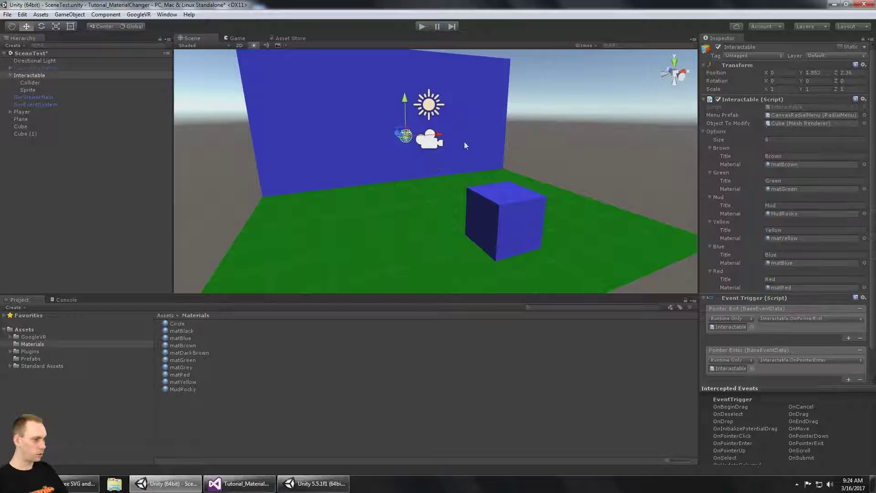
key("ctrl+z")
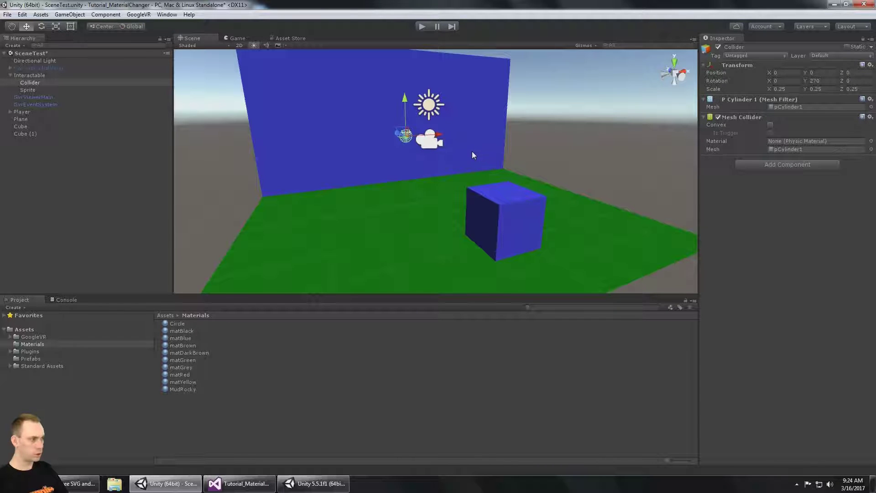
left_click(505, 213)
Switch to the Tutorial_MaterialChangerVR project and create an empty object named MaterialChanger in TestScene
left_click(315, 484)
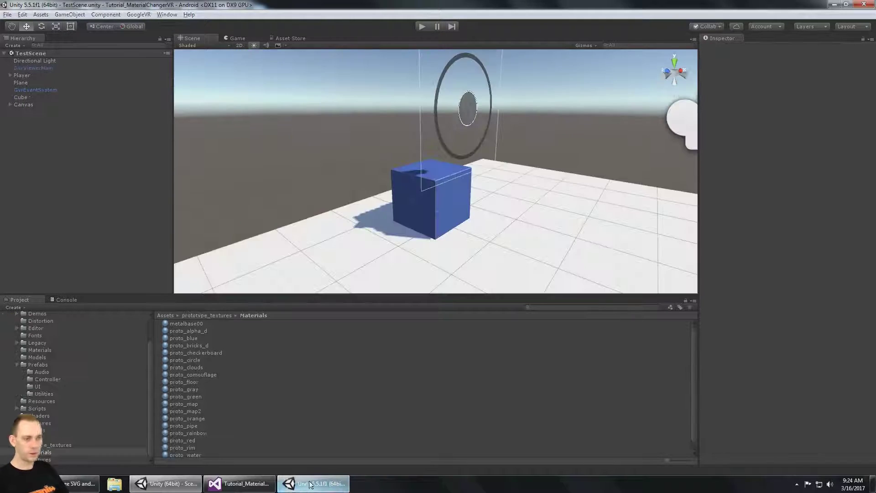
right_click(86, 149)
left_click(294, 126)
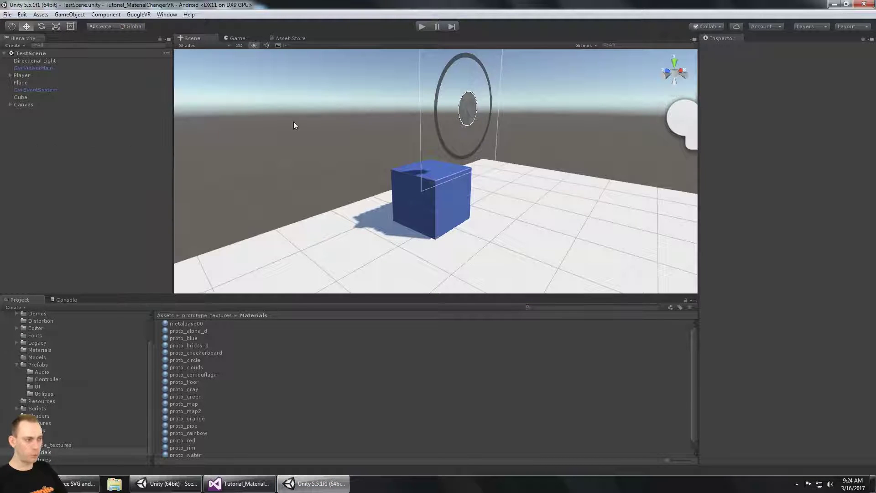
right_click_drag(455, 178, 470, 173)
right_click(25, 166)
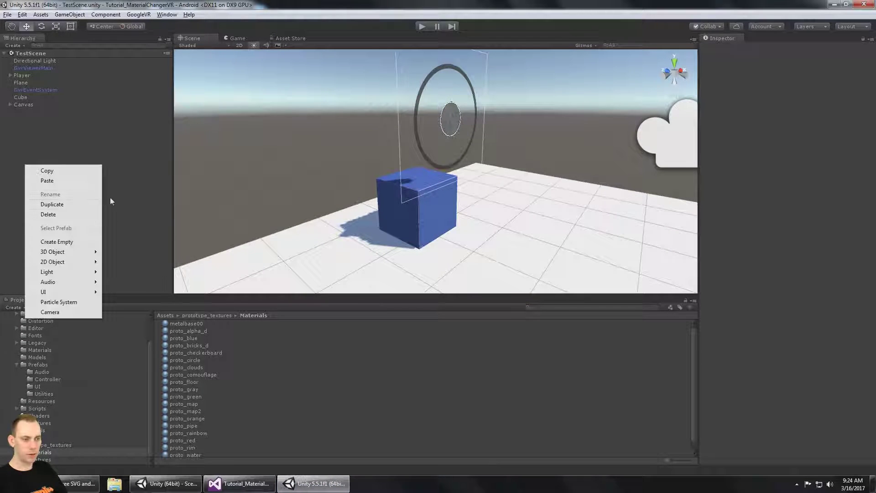
left_click(80, 243)
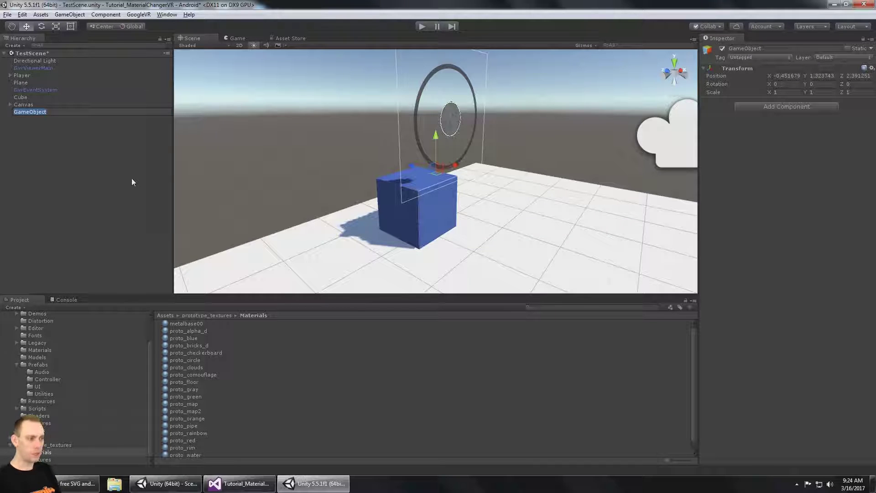
type("Mat")
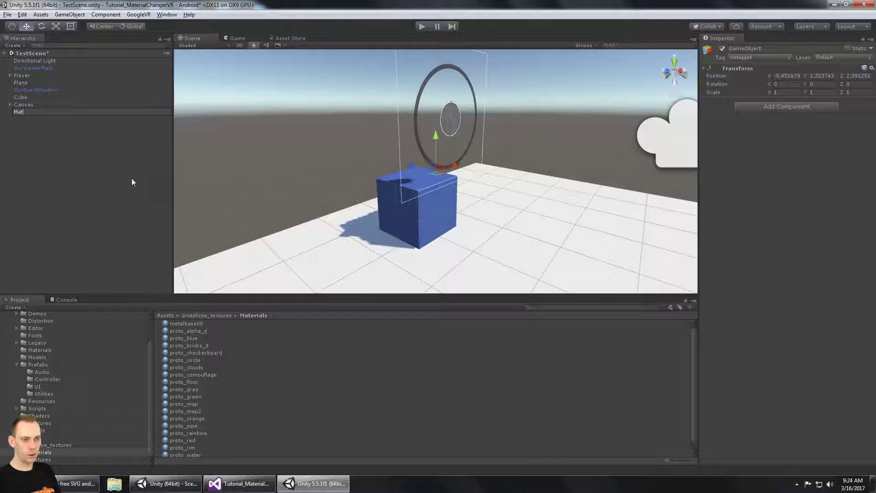
type("erialChanger")
key("Return")
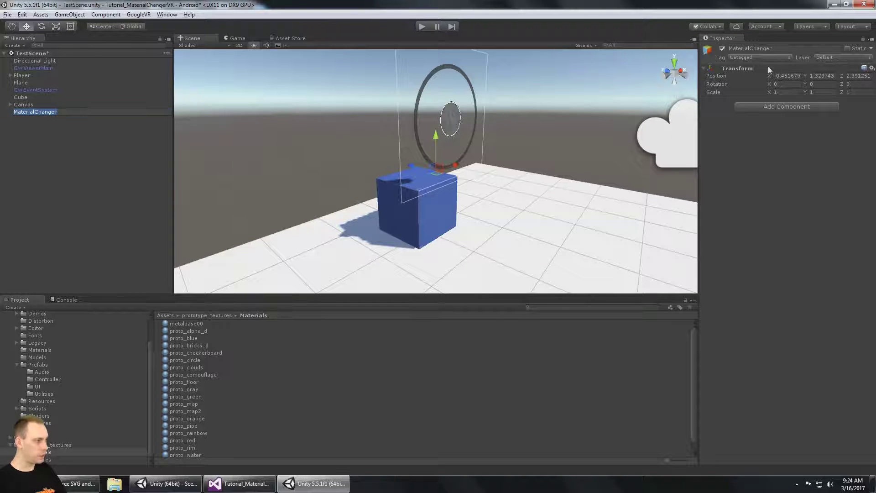
Move the MaterialChanger object in front of the cube, at about Z 1.83, and select it in the scene hierarchy
left_click(781, 75)
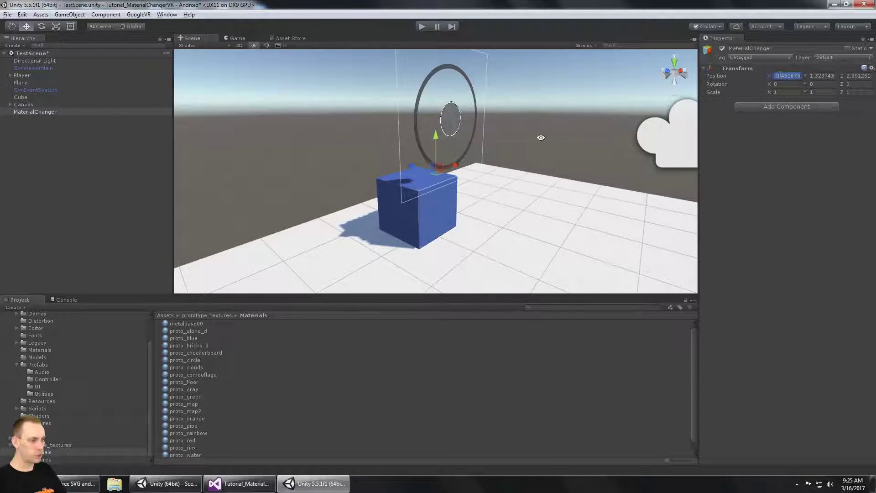
left_click_drag(541, 137, 491, 193, "alt")
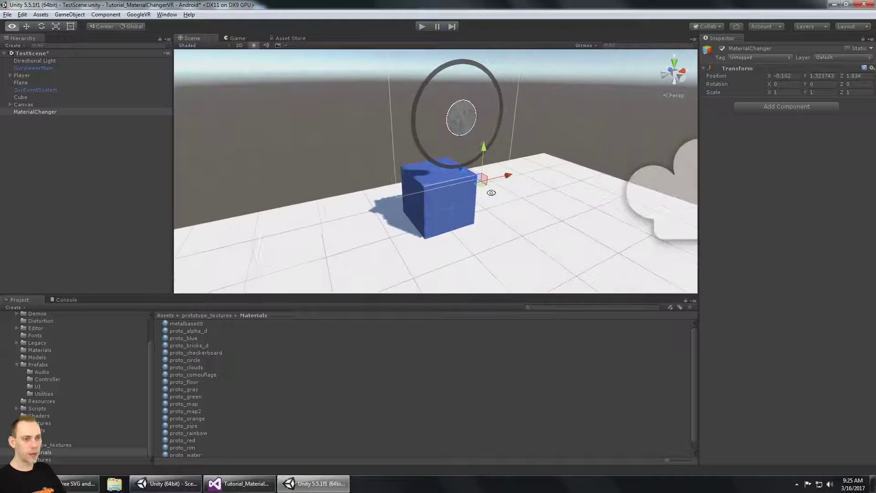
left_click(35, 112)
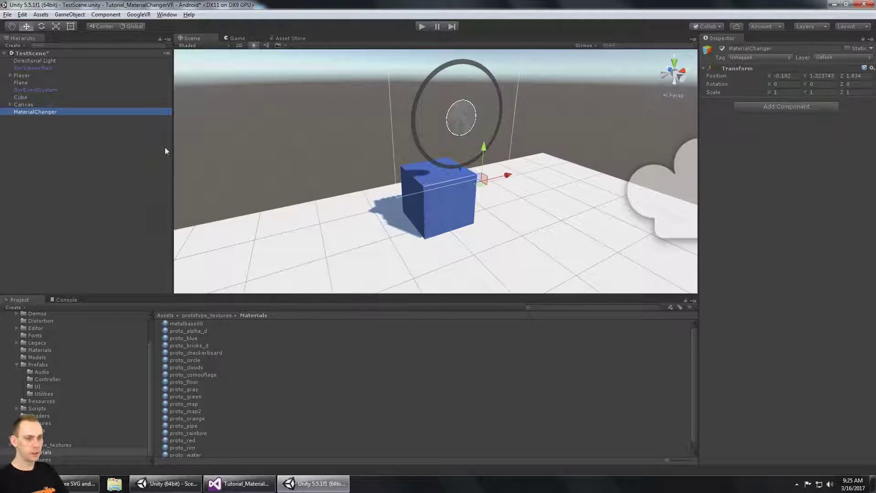
Create two empty child objects under MaterialChanger, named Collider and Sprite
right_click(49, 112)
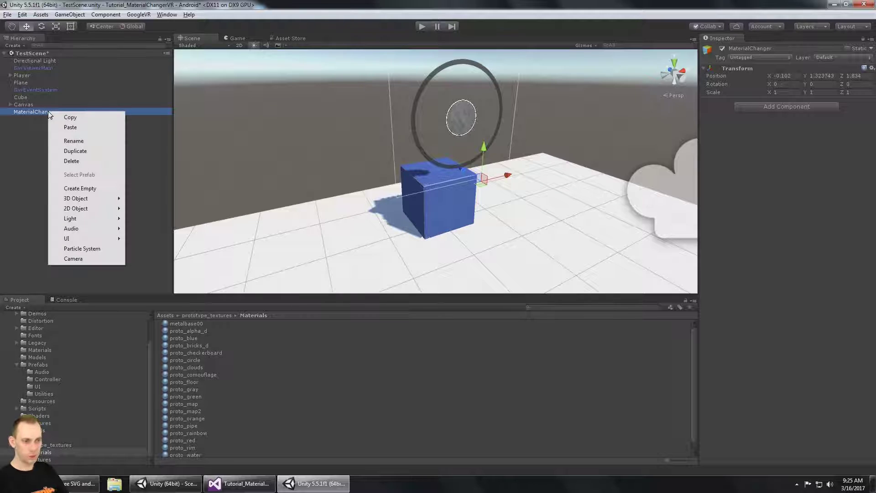
left_click(80, 189)
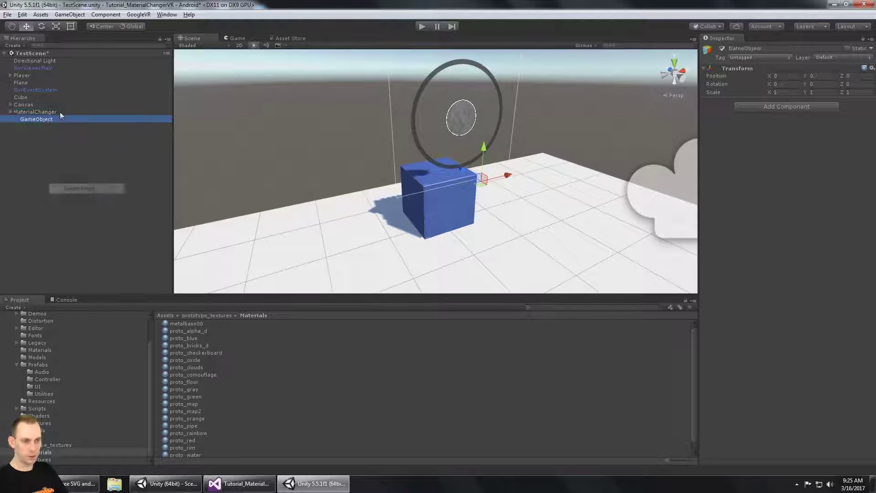
type("Collider")
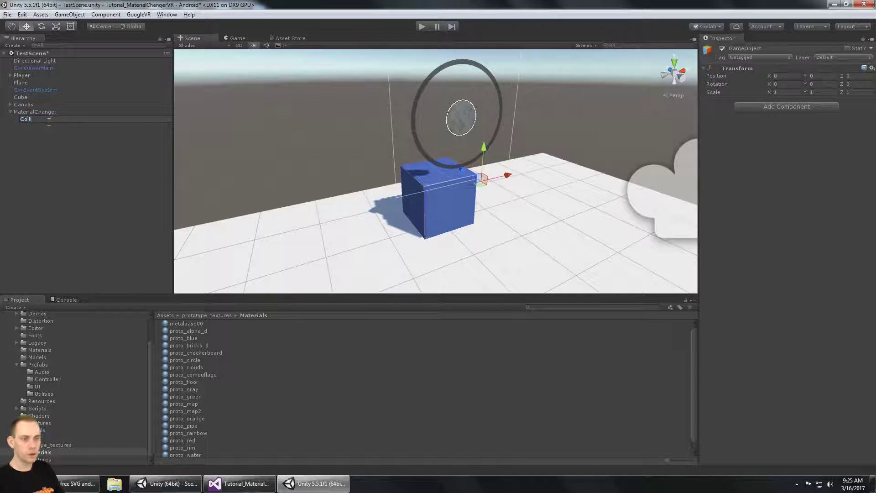
key("Return")
right_click(45, 113)
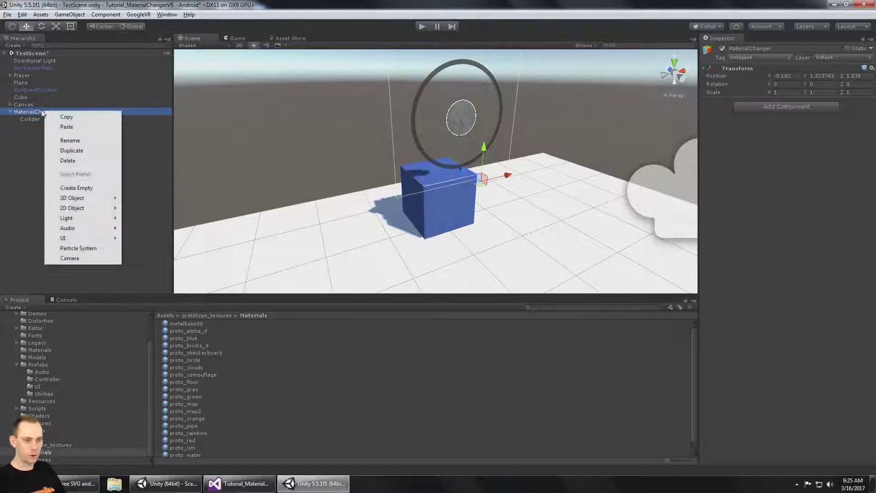
left_click(91, 190)
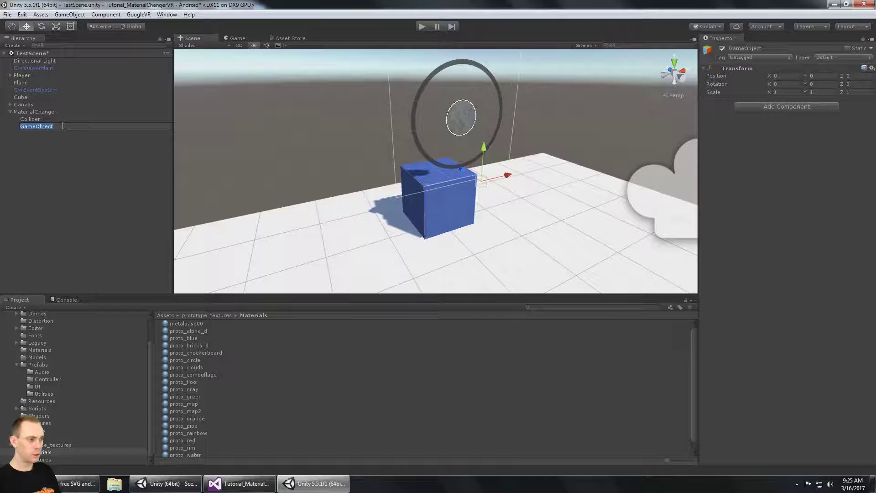
type("Sprite")
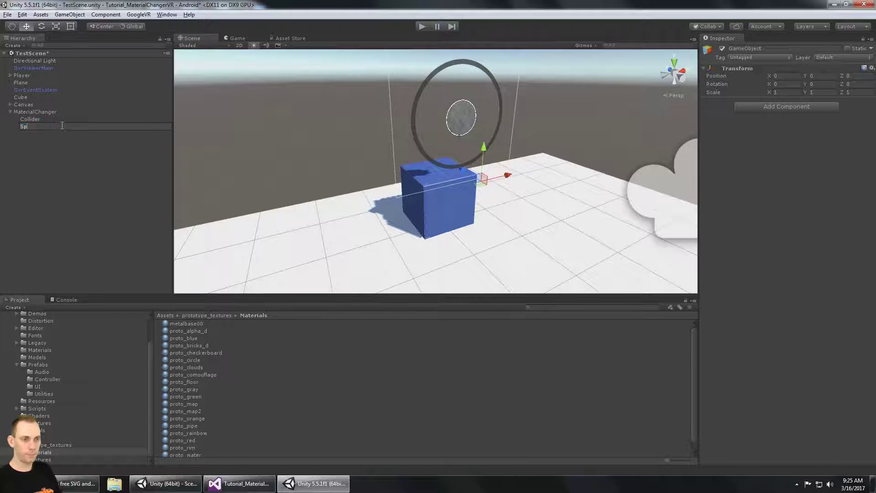
key("Return")
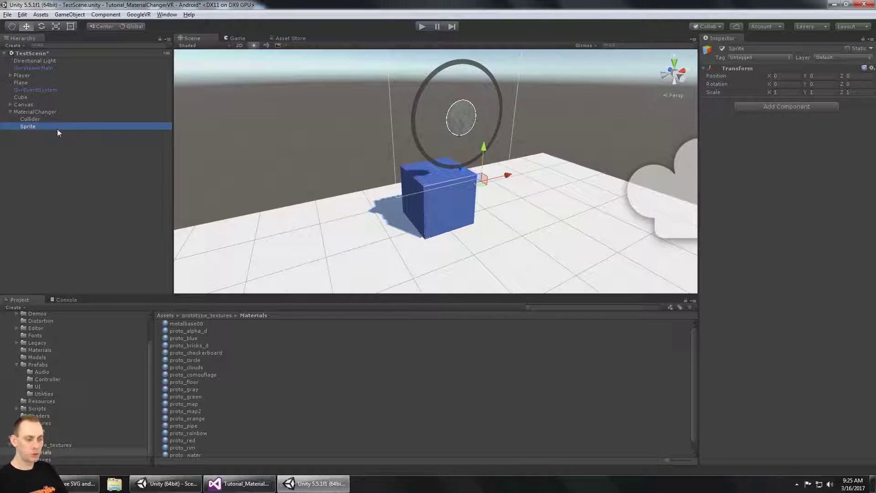
Switch to the game-icons.net page in the browser and examine the attribution terms of its CC BY 3.0 license
left_click(79, 484)
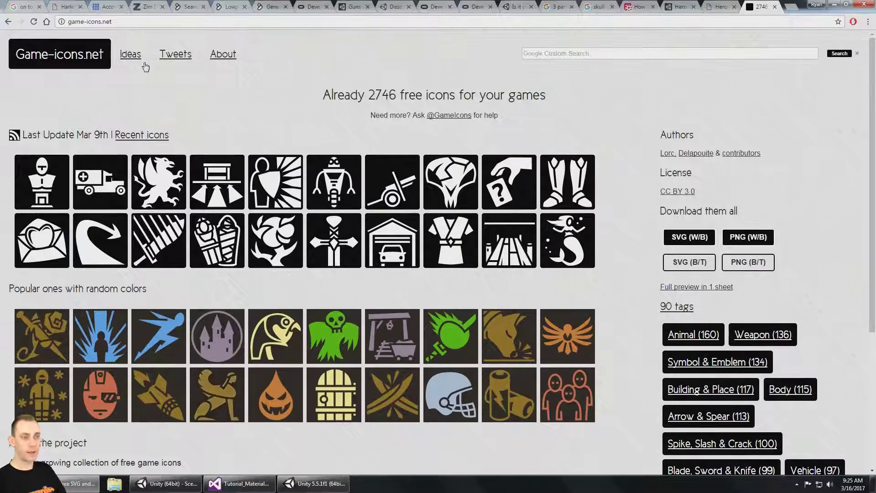
left_click(127, 21)
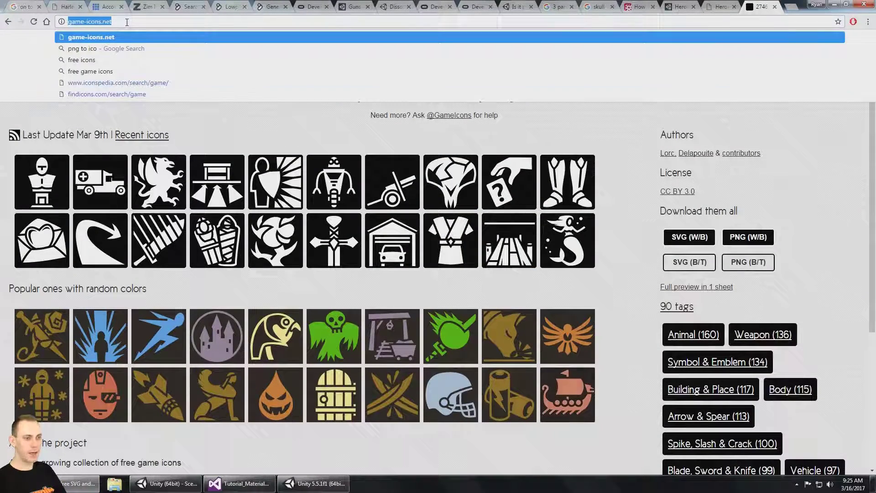
left_click(259, 128)
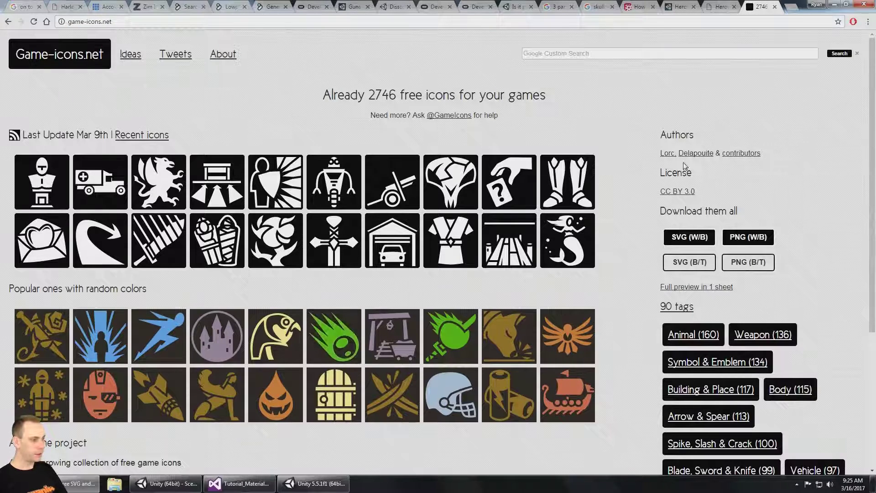
left_click(677, 192)
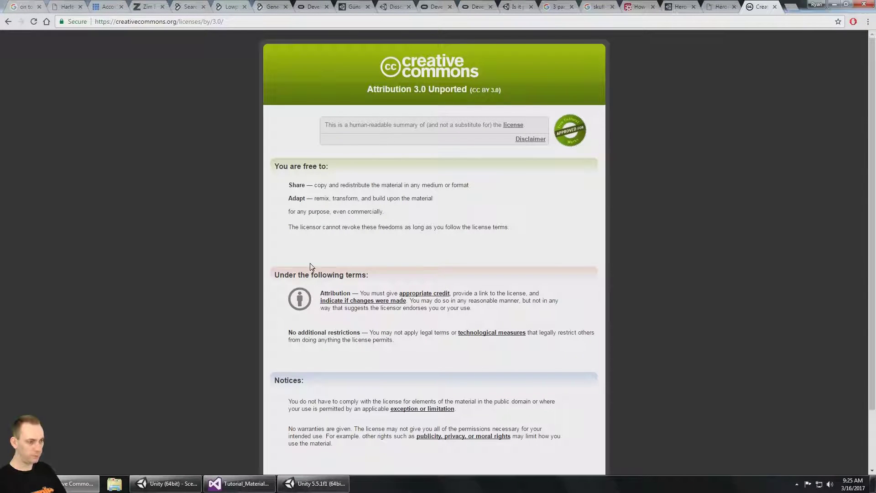
scroll(310, 267, "down", 2)
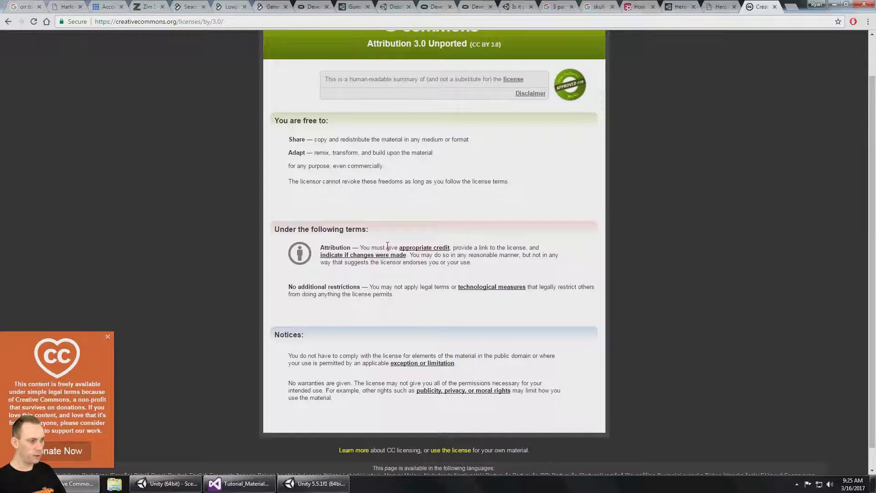
left_click_drag(387, 247, 452, 249)
left_click(8, 22)
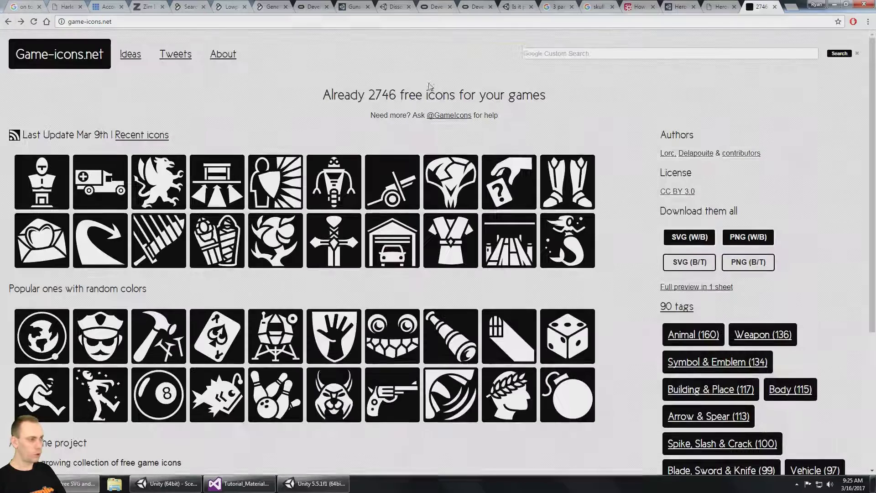
Search game-icons.net for "paint" and open the Paint roller icon's page
left_click(580, 53)
type("pai")
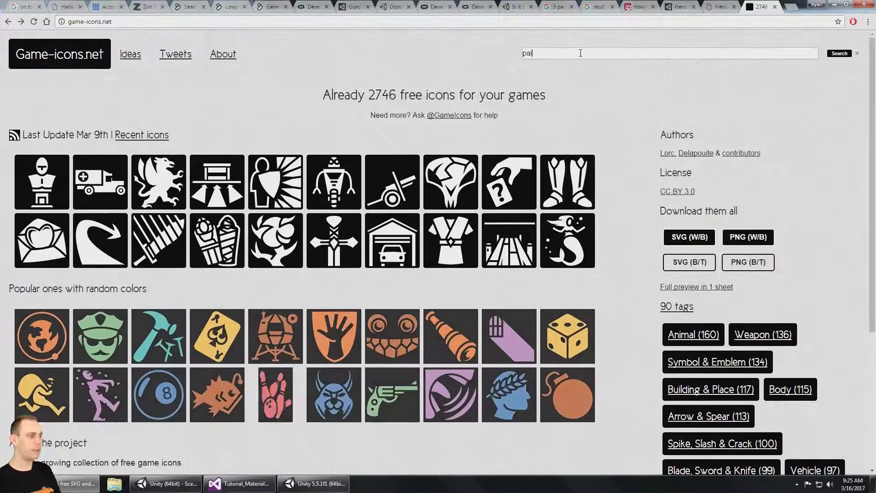
type("nt")
key("Return")
scroll(159, 132, "down", 2)
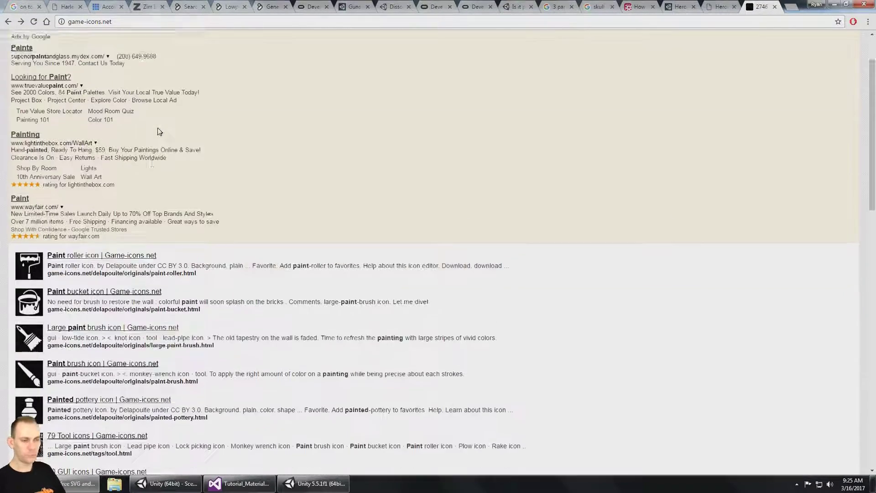
scroll(159, 131, "down", 1)
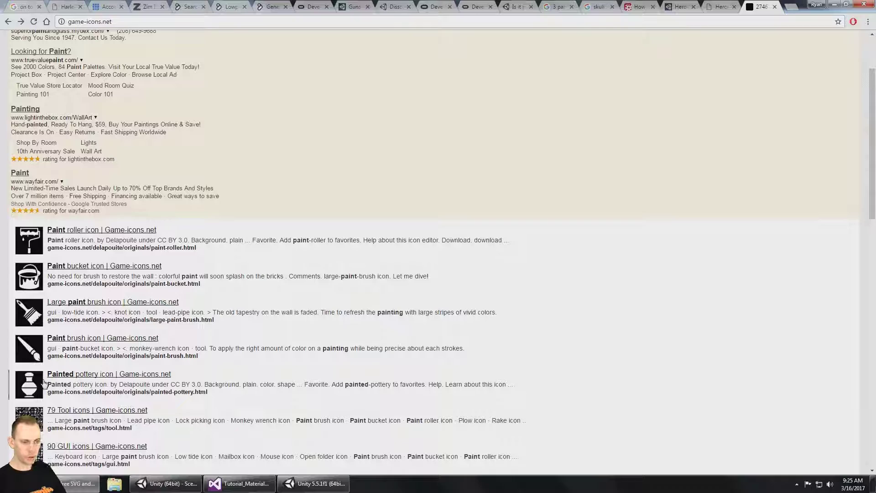
left_click(70, 231)
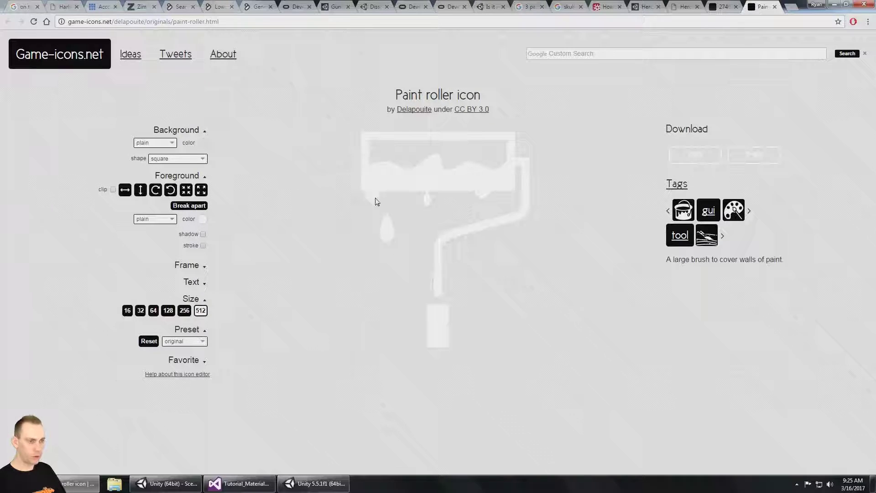
Examine the paint roller icon's background and foreground colour settings, including the alpha value of each
left_click(173, 145)
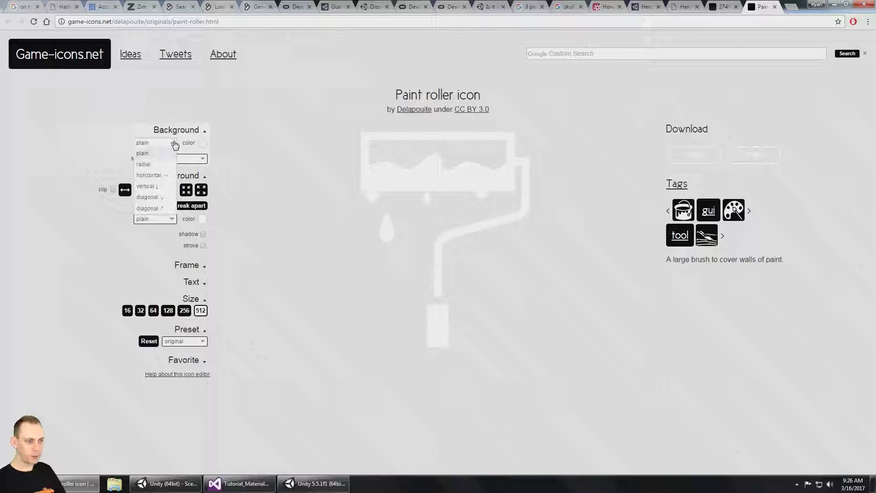
left_click(174, 144)
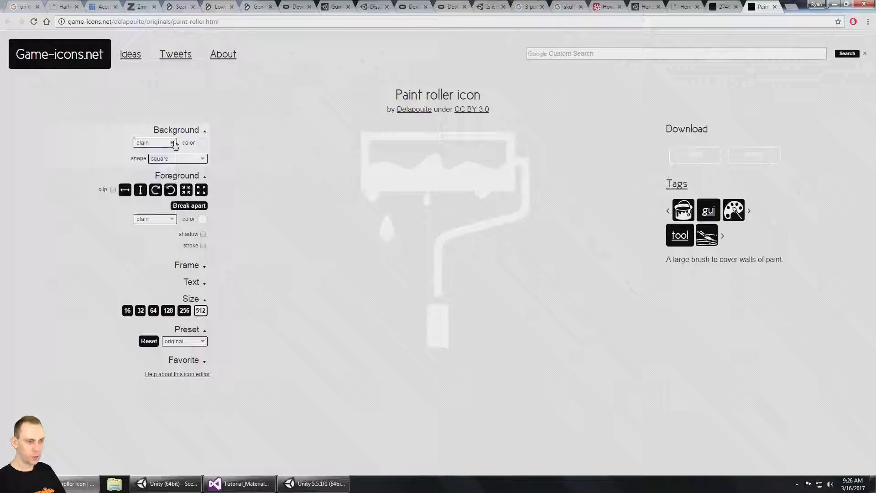
left_click(204, 147)
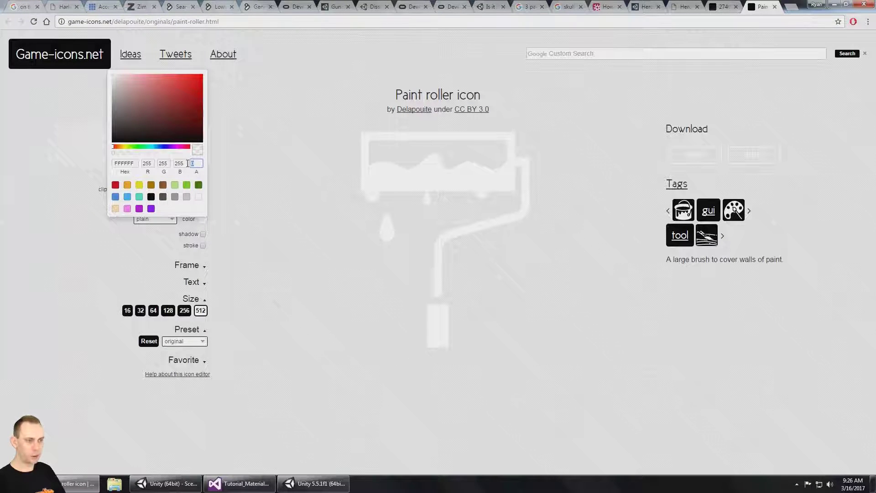
double_click(192, 163)
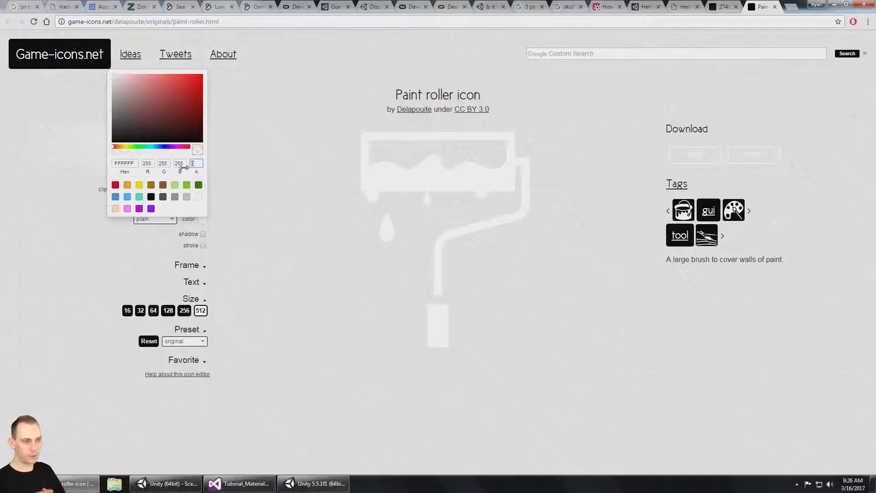
left_click(256, 168)
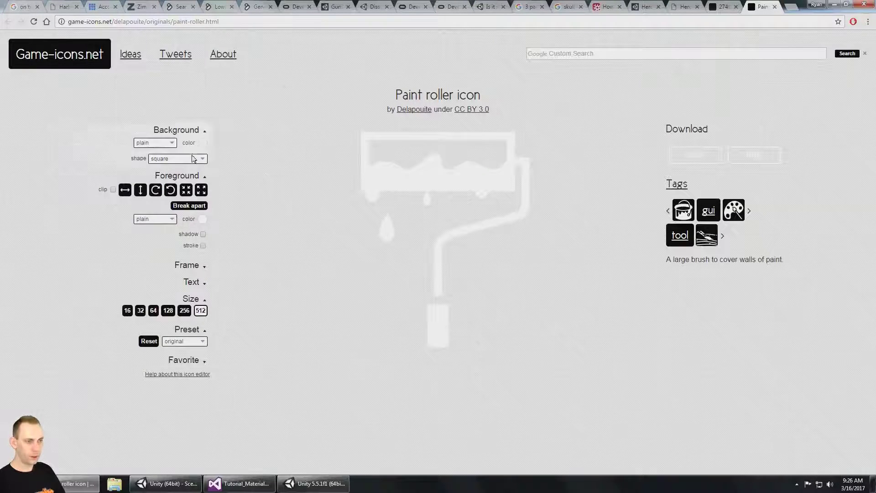
left_click(203, 221)
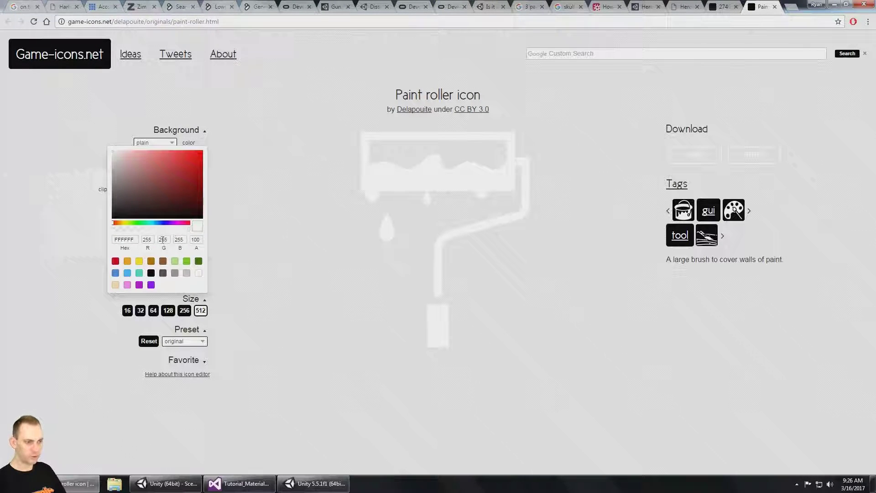
left_click(196, 240)
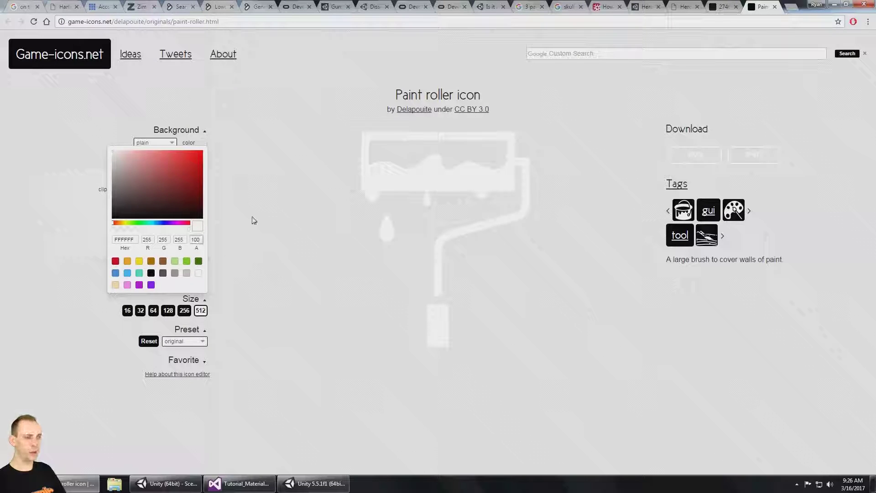
left_click(233, 257)
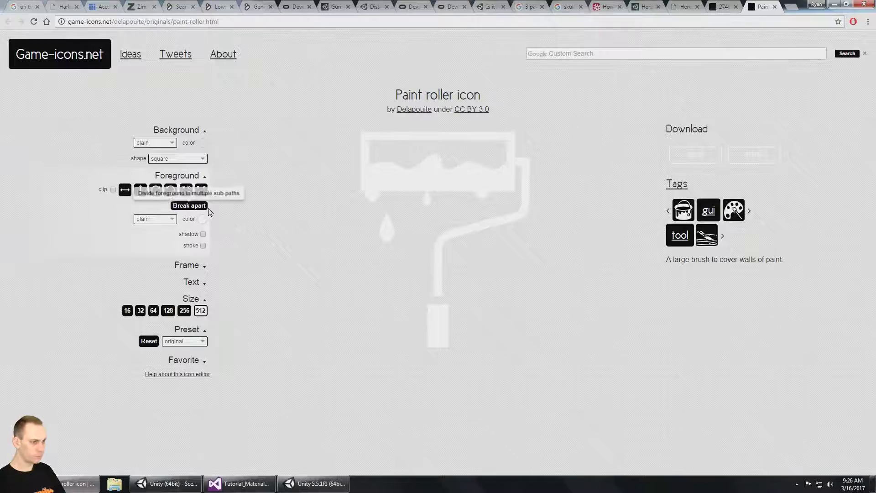
Try a lower alpha value for the paint roller icon's foreground colour
left_click(204, 219)
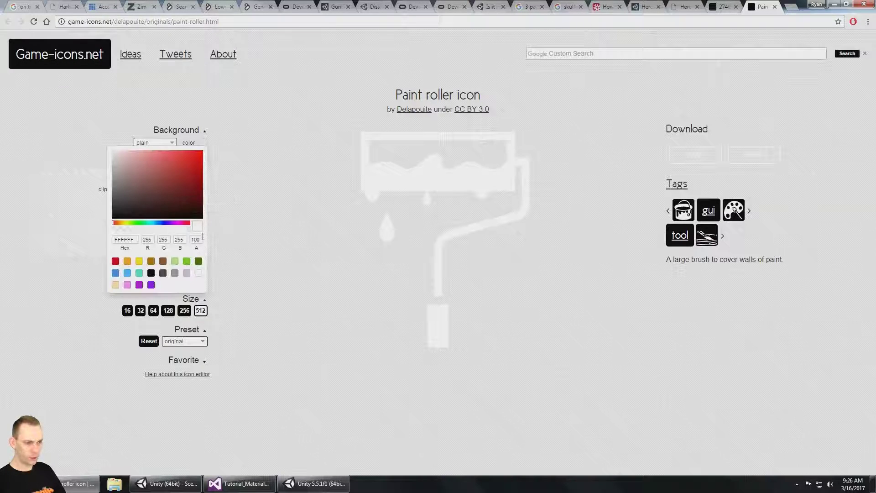
key("BackSpace")
key("BackSpace")
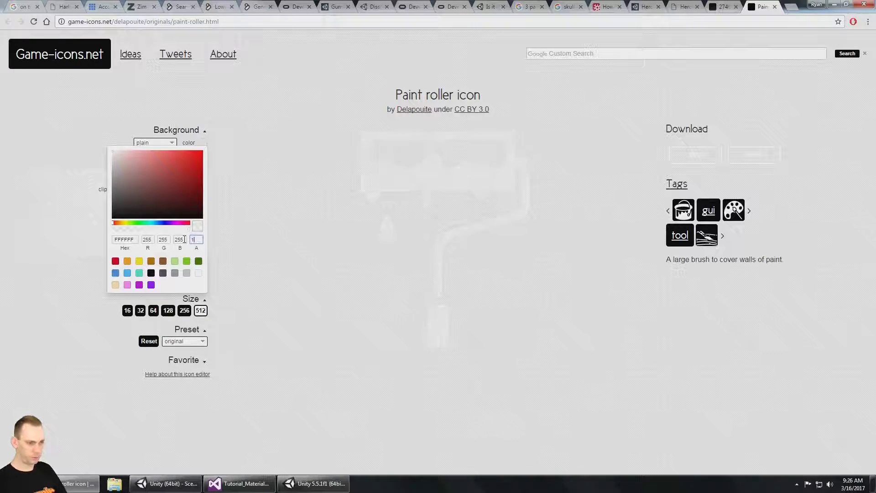
type("55")
left_click(268, 227)
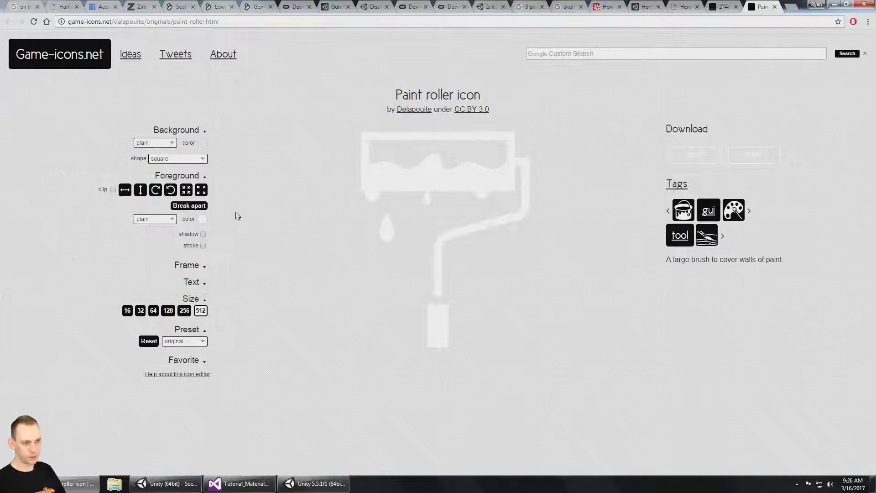
left_click(203, 221)
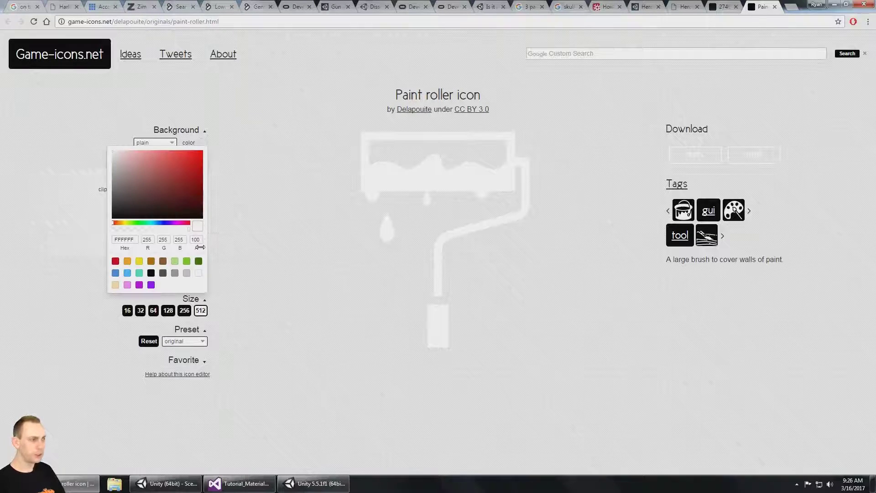
left_click(246, 227)
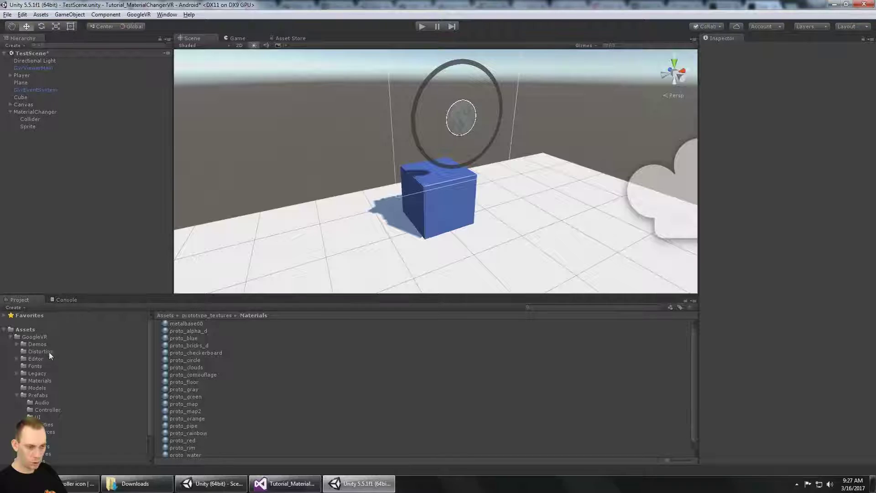
Switch the texture type of the paint-roller image in the Assets folder to Sprite (2D and UI) and apply the import settings
left_click(54, 329)
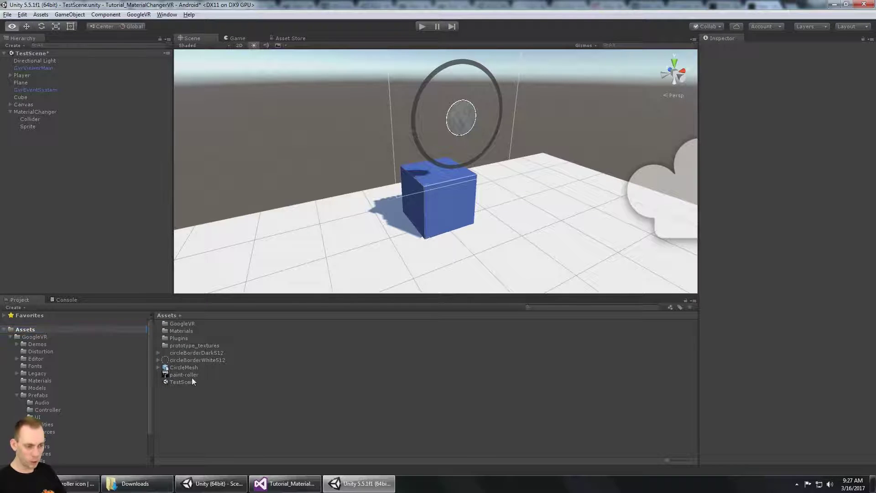
left_click(184, 374)
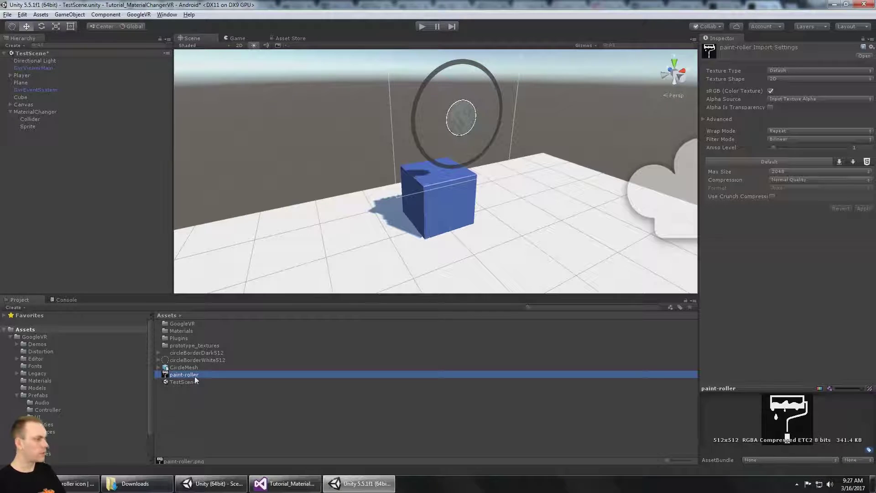
left_click(788, 70)
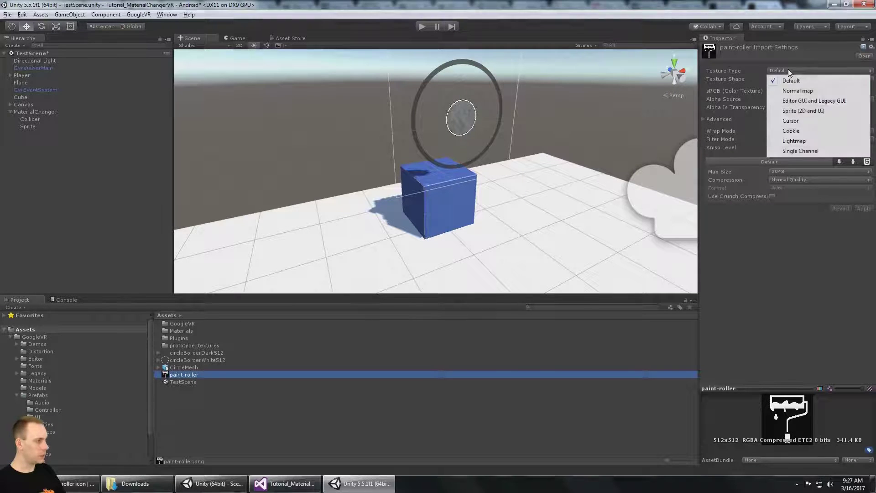
left_click(805, 112)
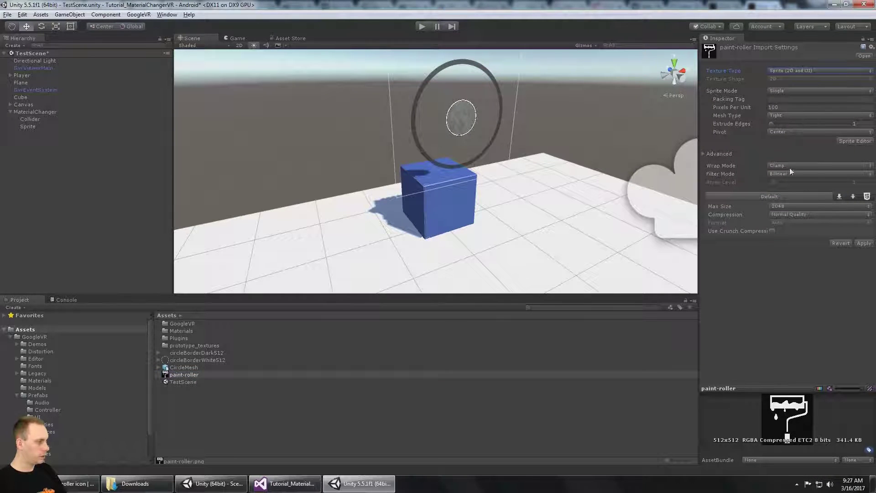
left_click(803, 206)
left_click(856, 258)
left_click(868, 243)
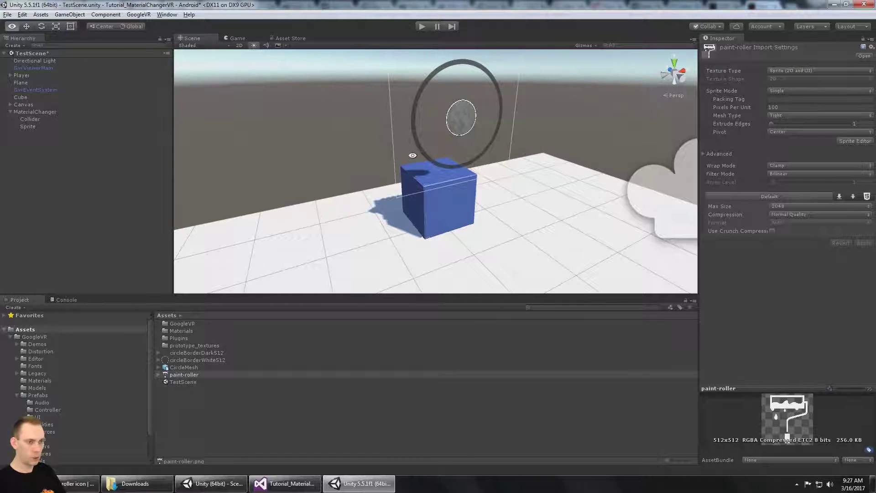
Add a Sprite Renderer component to the Sprite child of MaterialChanger
left_click(28, 126)
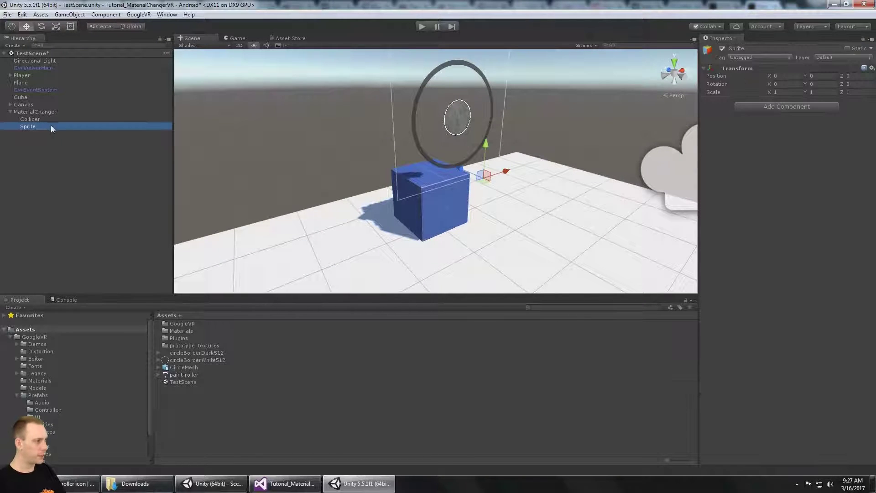
left_click(810, 103)
type("sp")
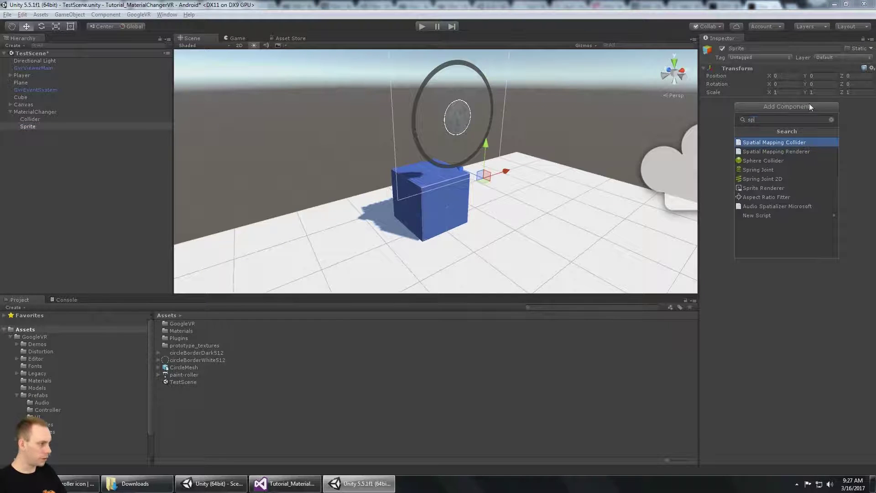
type("rite")
left_click(775, 140)
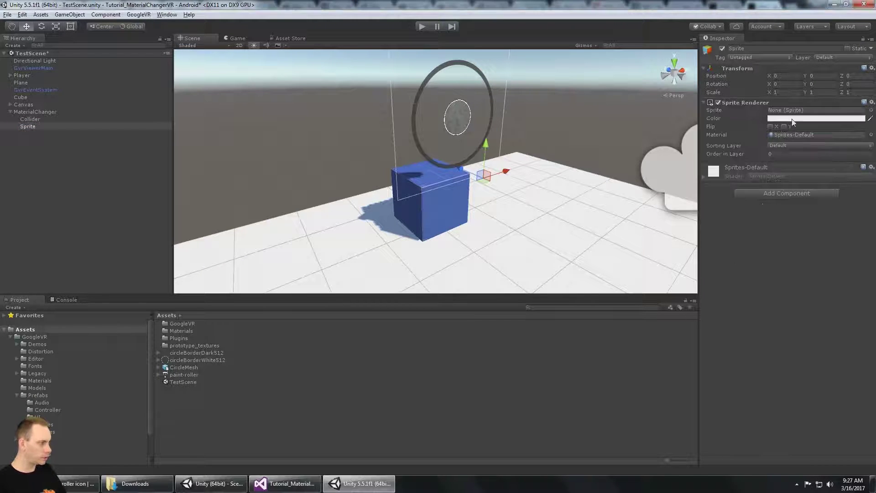
Assign the paint-roller sprite to the Sprite object's renderer and select the Collider child in the hierarchy
left_click(872, 110)
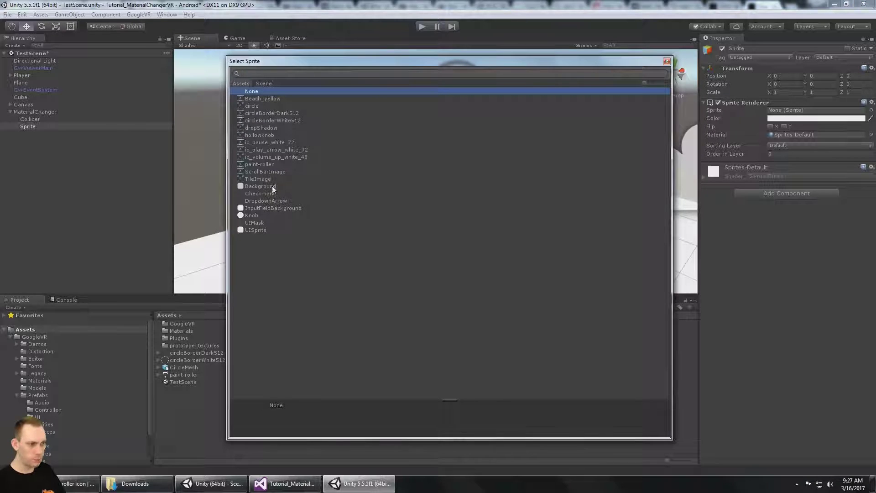
double_click(264, 164)
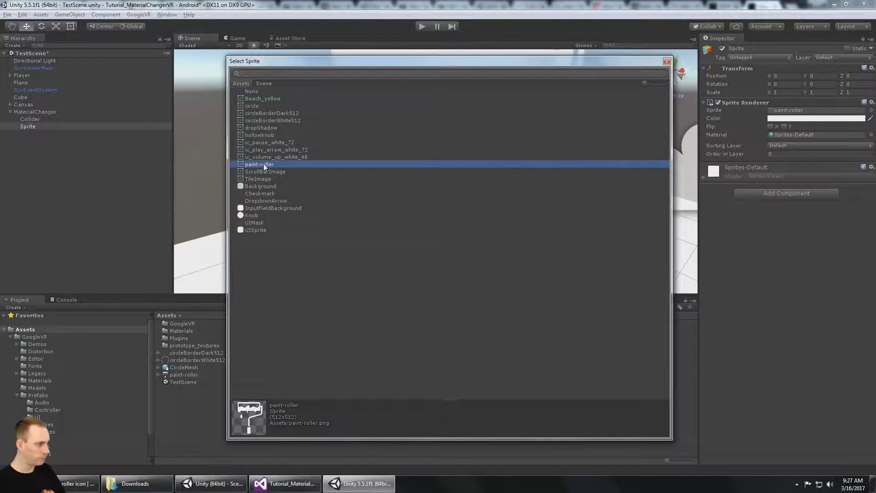
mouse_move(462, 124)
left_mouse_down("alt")
mouse_move(466, 141)
mouse_move(452, 114)
mouse_move(408, 83)
mouse_move(616, 81)
left_mouse_up("alt")
scroll(466, 140, "down", 5)
key("f")
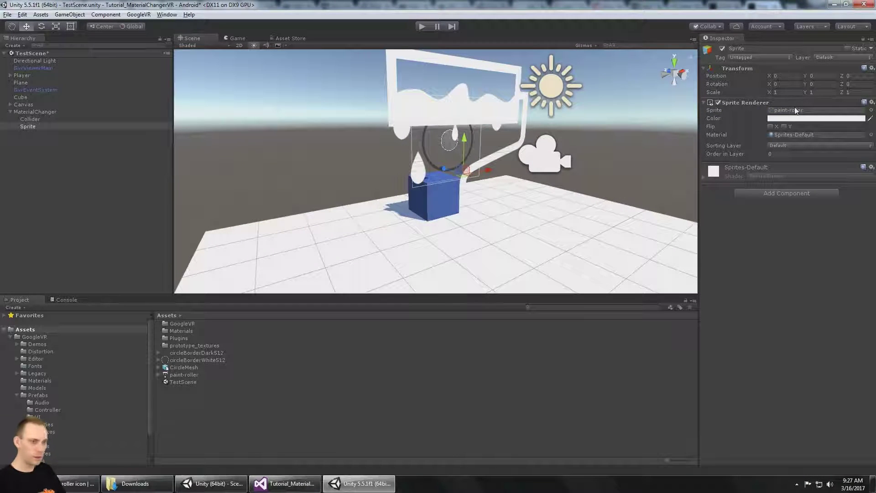
left_click(50, 127)
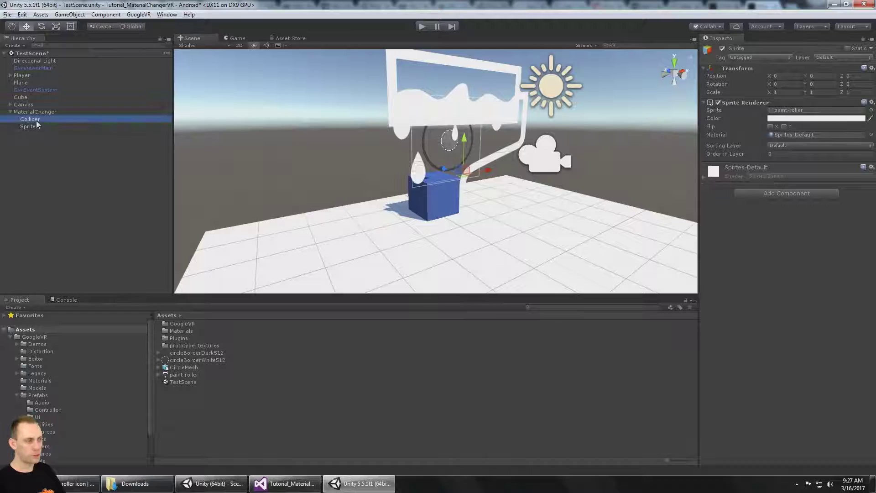
Set the Sprite child's scale to 0.1 on the X, Y and Z axes and view the smaller paint roller
left_click(791, 93)
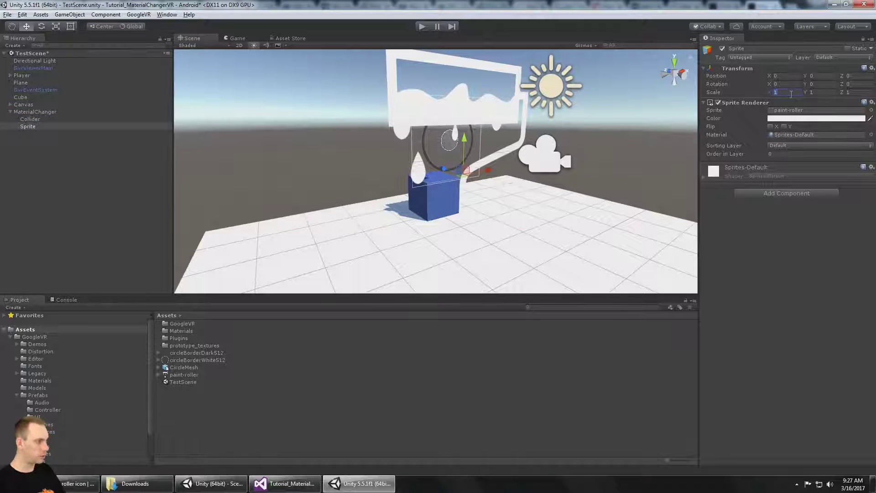
type("0.1")
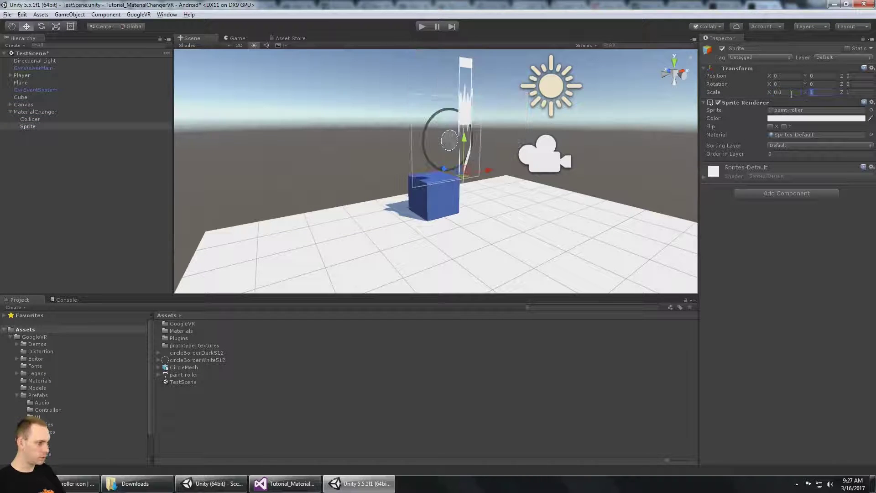
key("Tab")
right_click_drag(538, 102, 594, 135)
key("w")
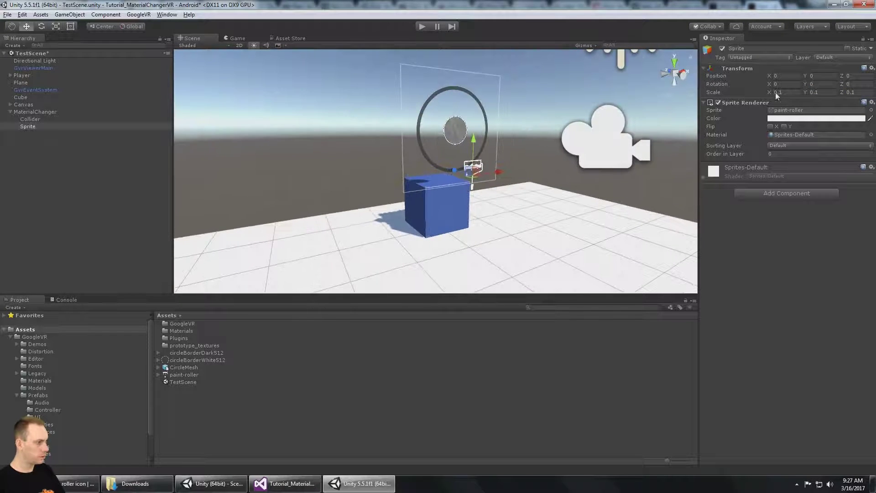
left_click_drag(594, 135, 525, 151, "alt")
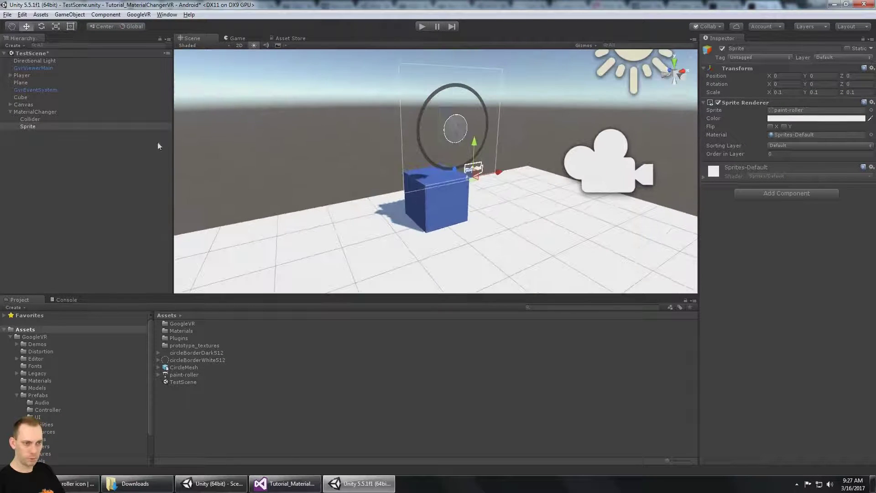
double_click(35, 126)
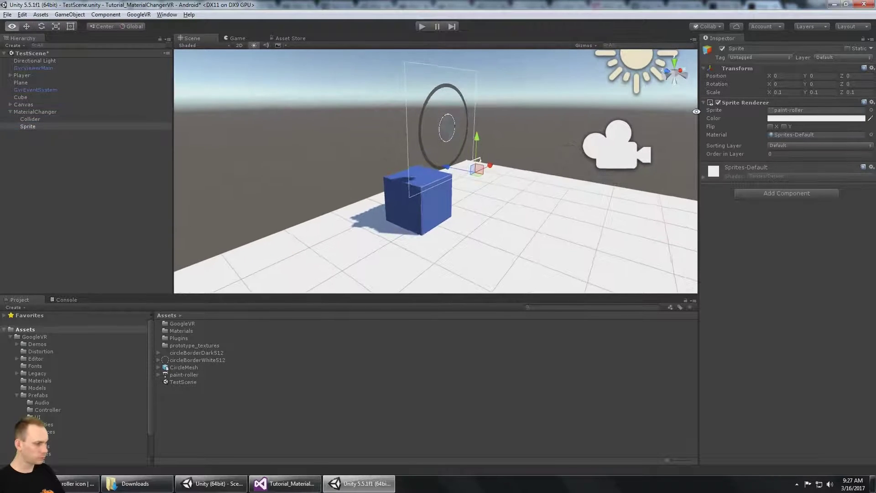
left_click_drag(465, 193, 309, 161, "alt")
left_click_drag(403, 153, 364, 168, "alt")
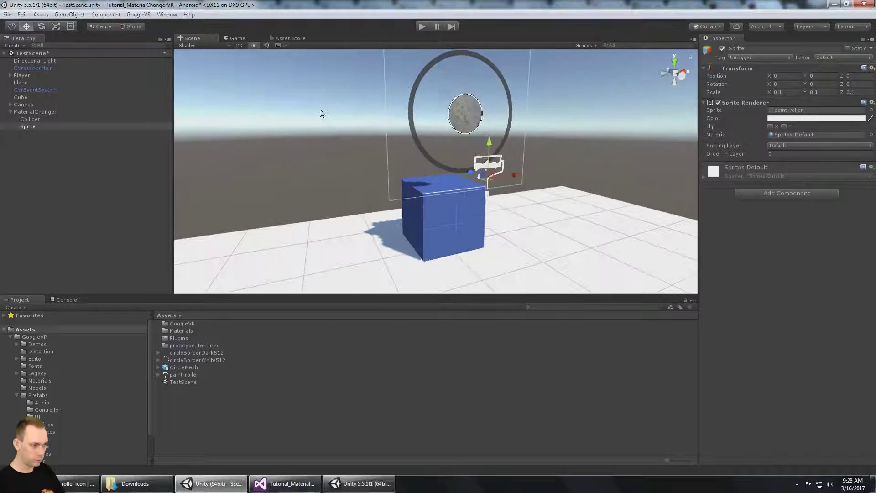
left_click_drag(417, 141, 423, 142, "alt")
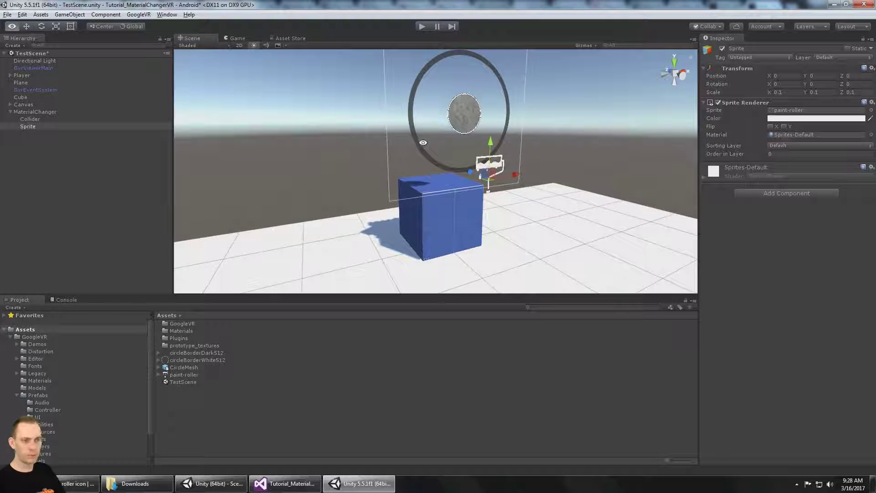
Add a Mesh Filter component to the Collider child and assign the pCylinder1 mesh to it
left_click(38, 120)
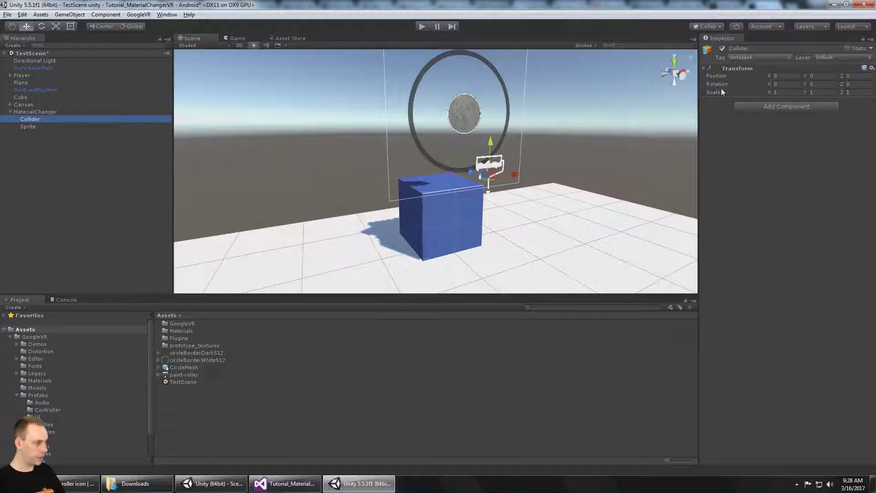
left_click(752, 106)
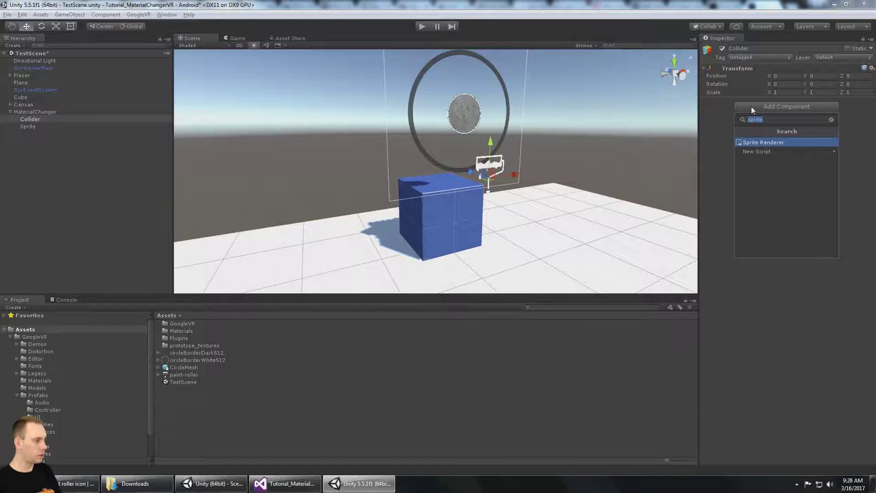
type("mesh")
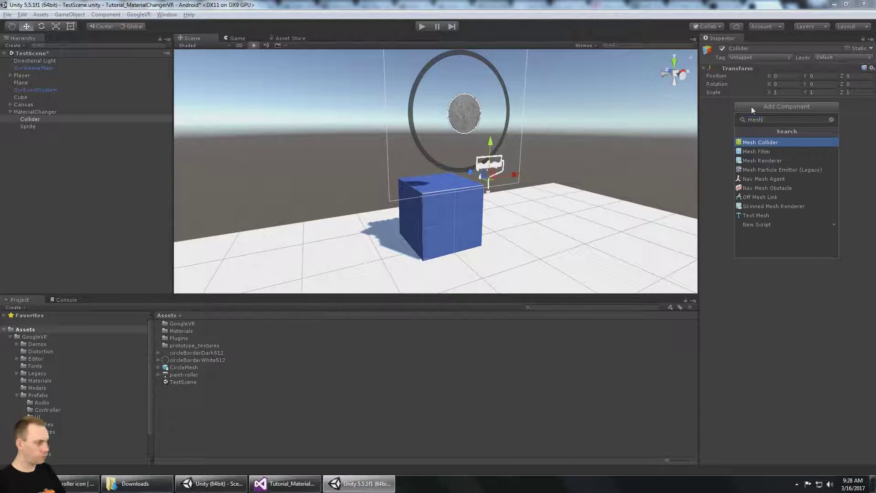
left_click(768, 151)
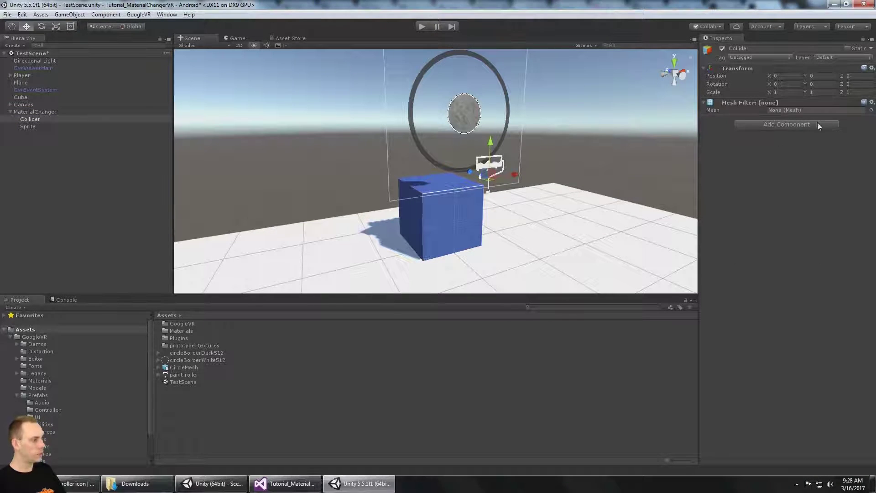
left_click(872, 110)
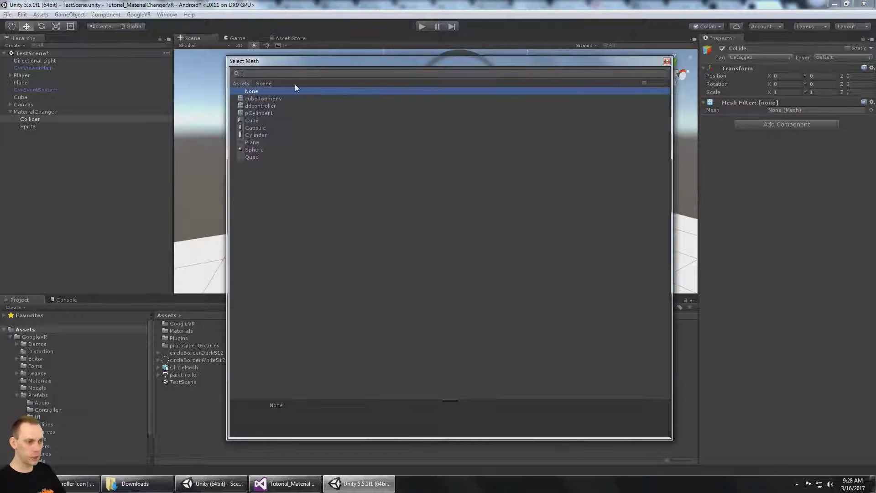
left_click(266, 114)
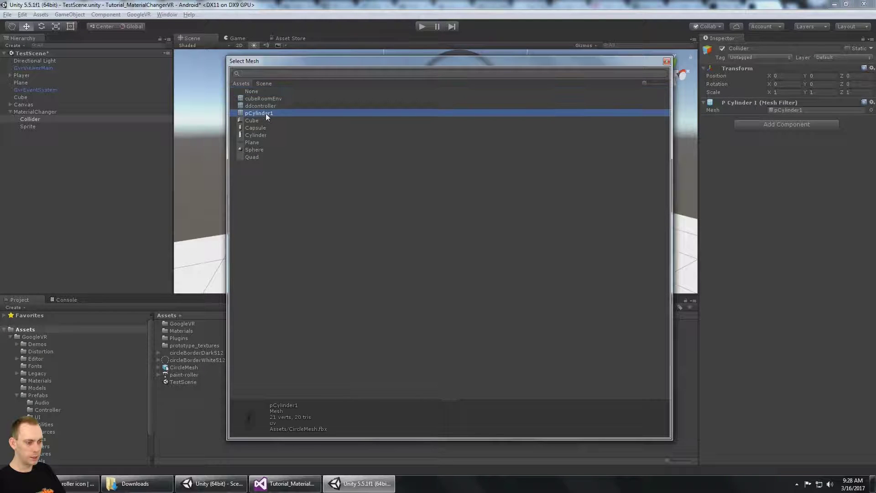
double_click(267, 113)
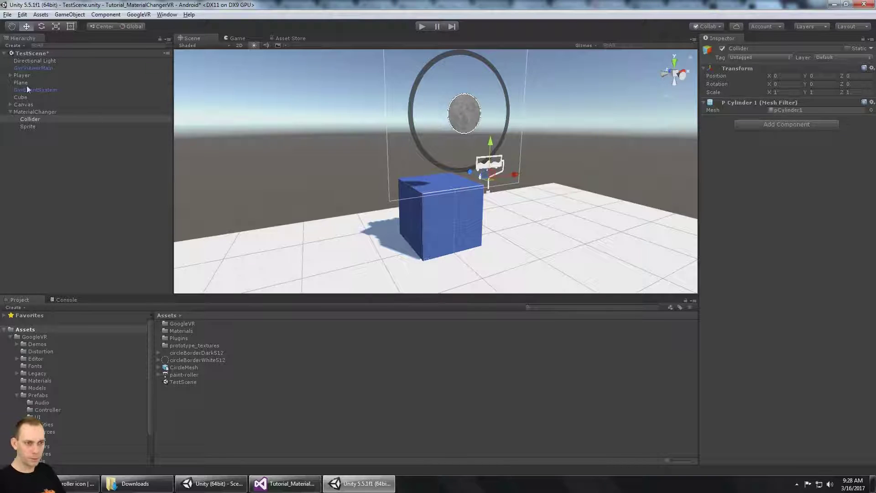
Examine the CircleMesh object nested under the Canvas panel's Button, including its mesh components and its placement in the scene
left_click(11, 105)
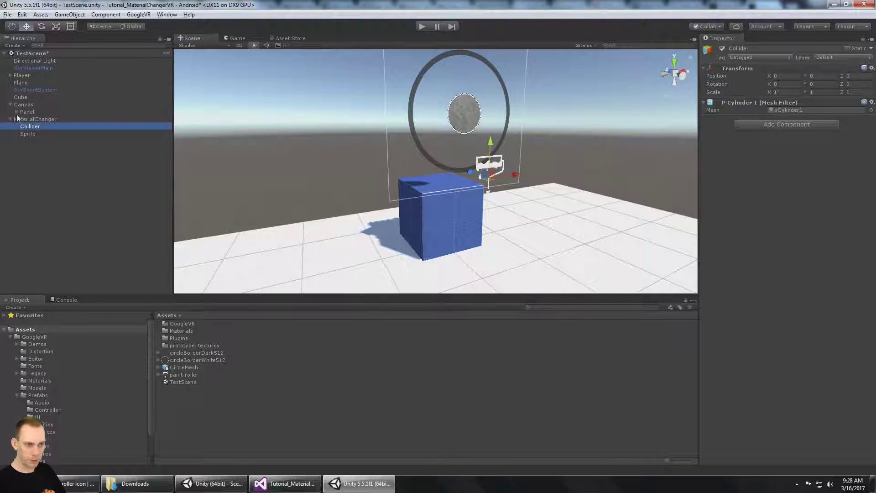
left_click(16, 112)
left_click(32, 127)
left_click(23, 126)
left_click(46, 134)
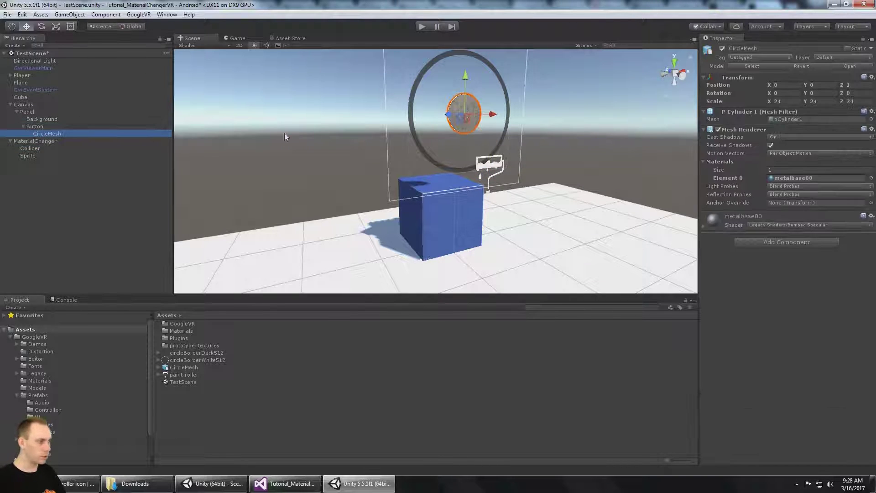
left_click_drag(574, 111, 514, 115, "alt")
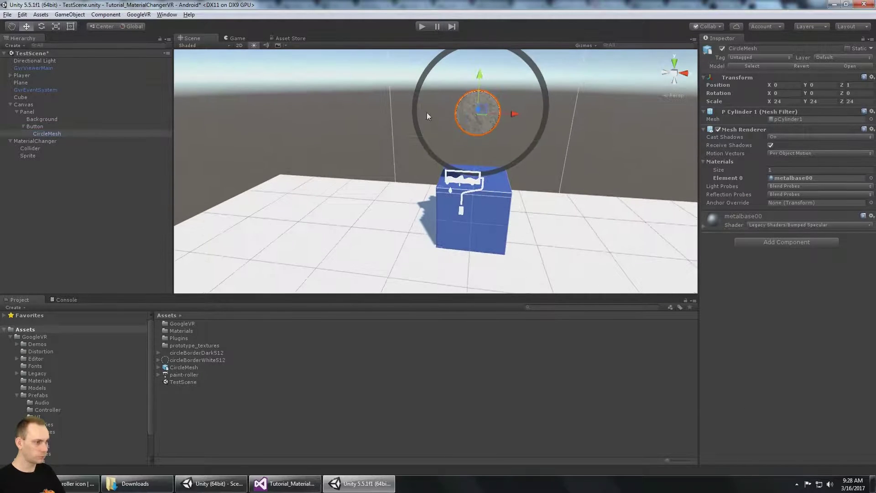
left_click_drag(426, 116, 511, 126, "alt")
scroll(418, 115, "down", 7)
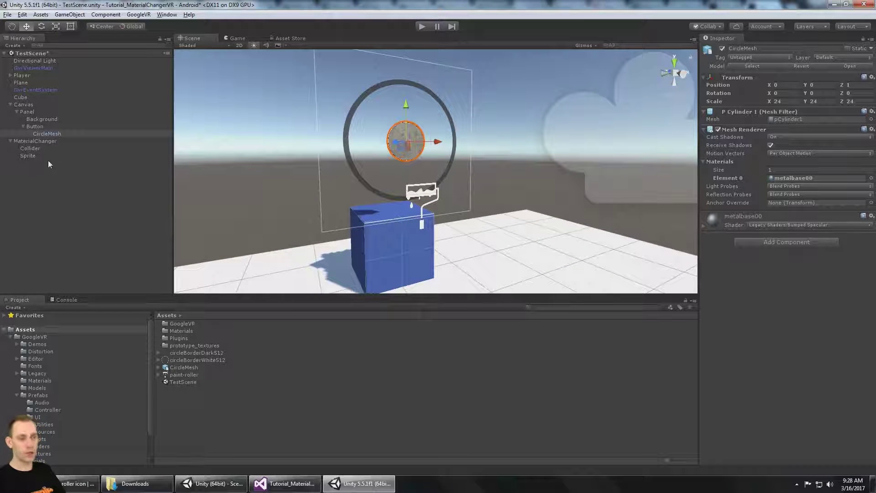
Reselect the pCylinder1 mesh for the Collider child's Mesh Filter and add a Mesh Collider component
left_click(37, 155)
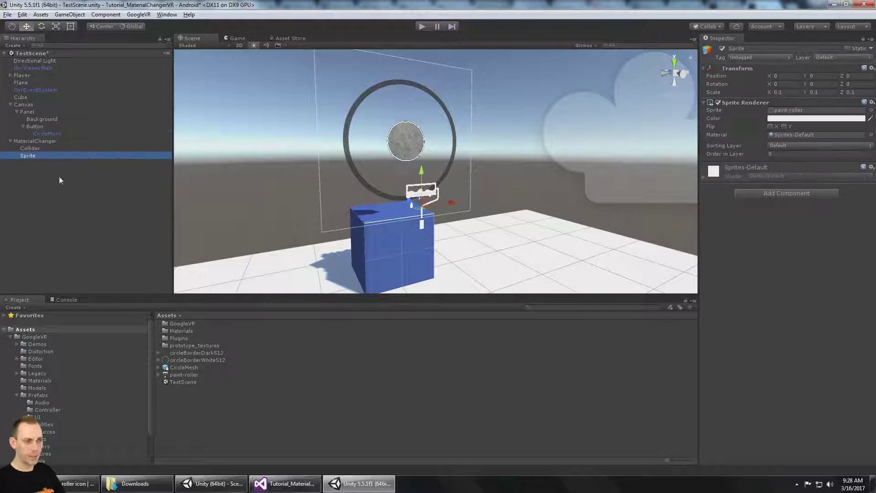
left_click(30, 147)
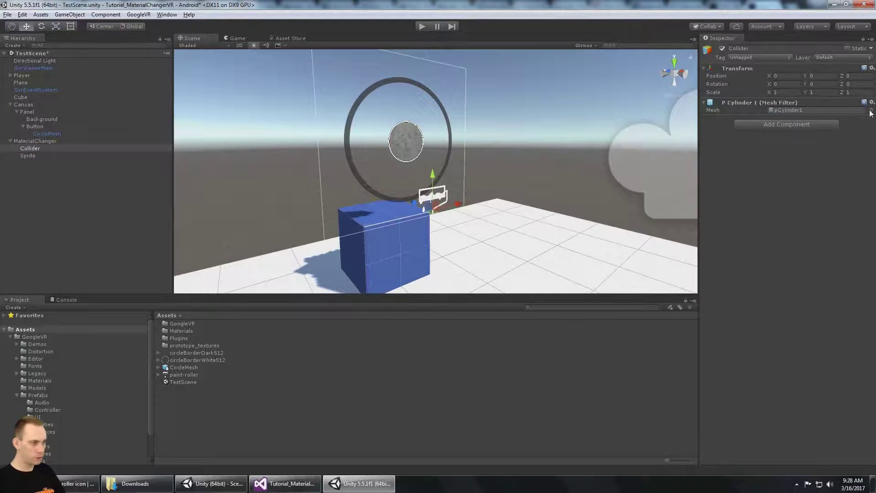
left_click(871, 112)
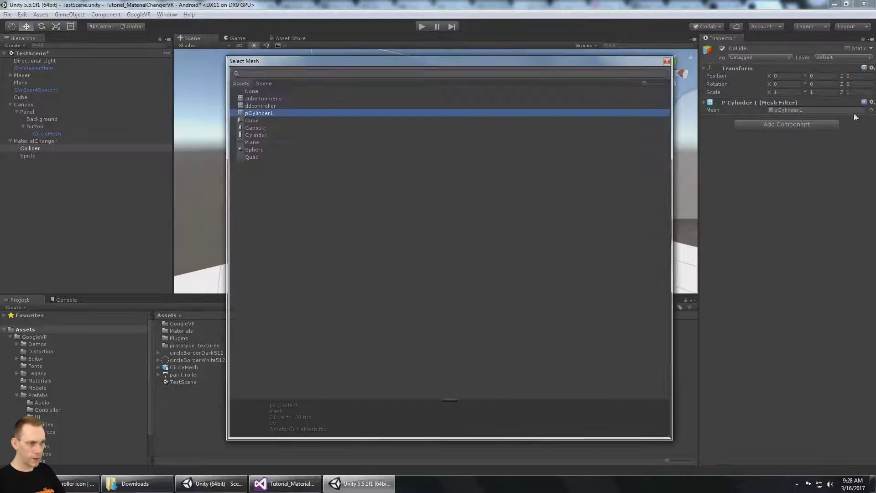
double_click(263, 115)
left_click_drag(665, 166, 634, 141, "alt")
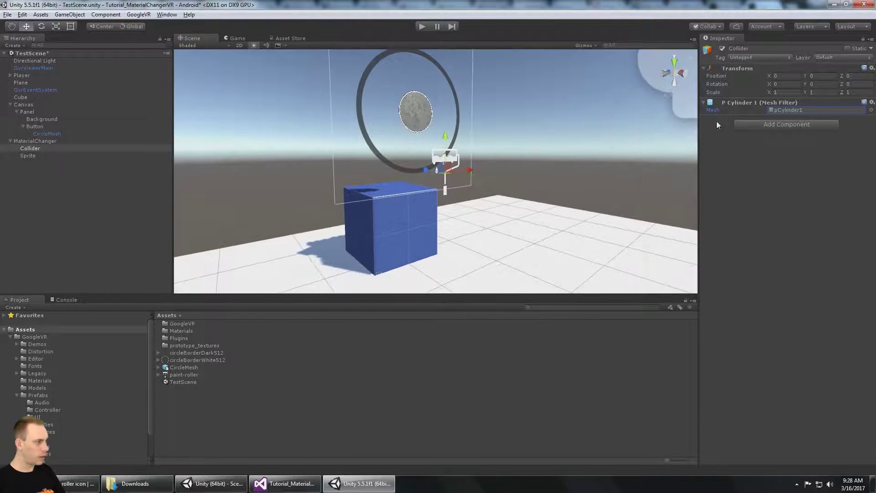
left_click(803, 127)
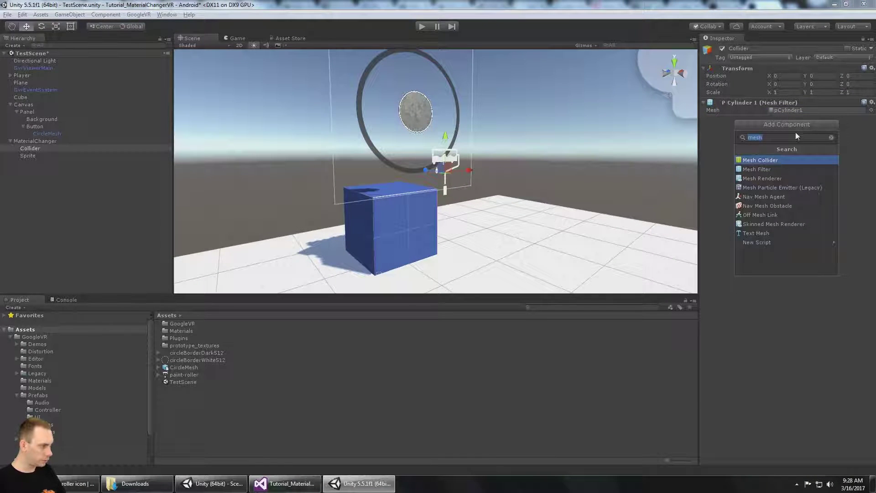
left_click(765, 160)
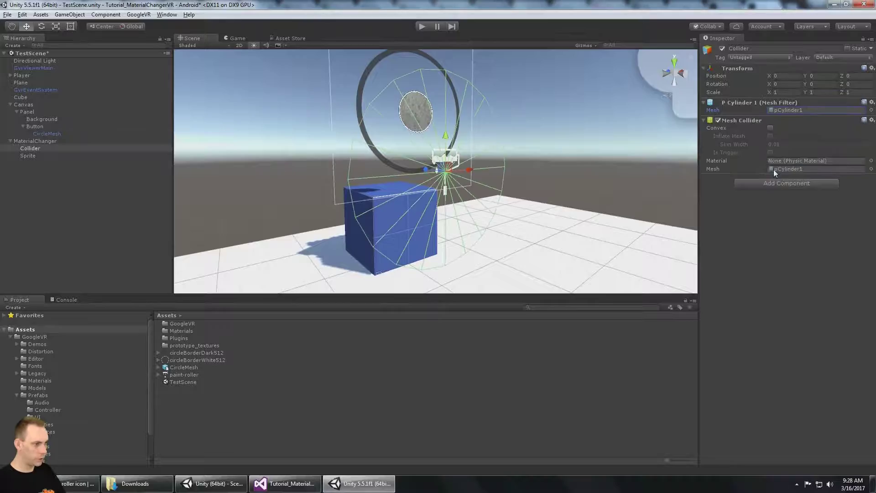
Move MaterialChanger along Z to about 2.37 and set its position to 0 in X and 2 in Y
left_click_drag(593, 179, 469, 175, "alt")
left_click(35, 141)
left_click_drag(442, 183, 565, 166, "alt")
left_click_drag(432, 164, 402, 158)
left_click(837, 76)
type("2")
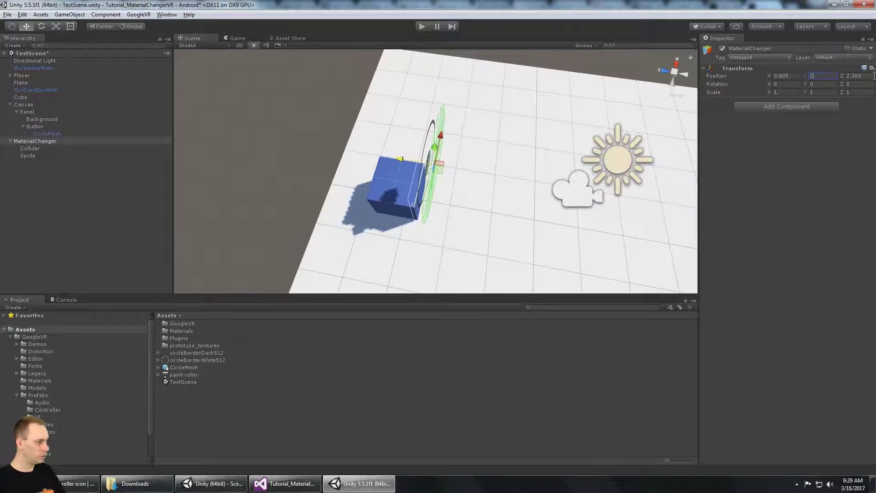
left_click(862, 76)
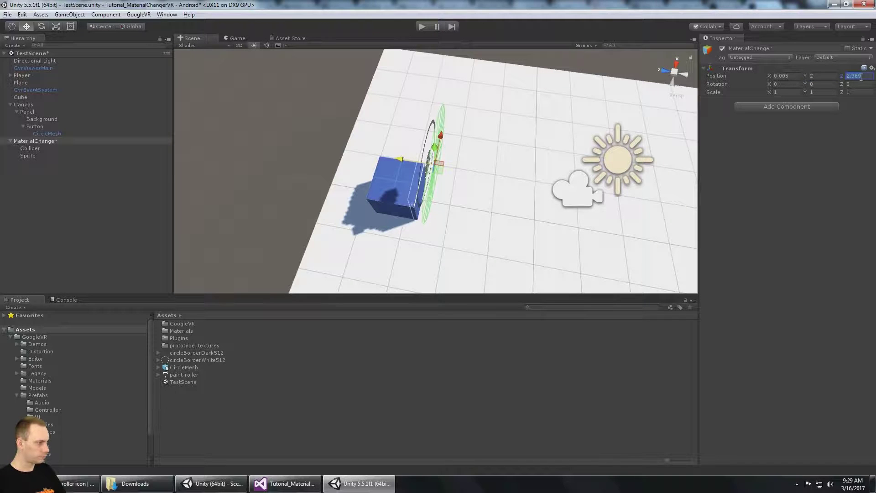
left_click(791, 76)
type("0")
key("Tab")
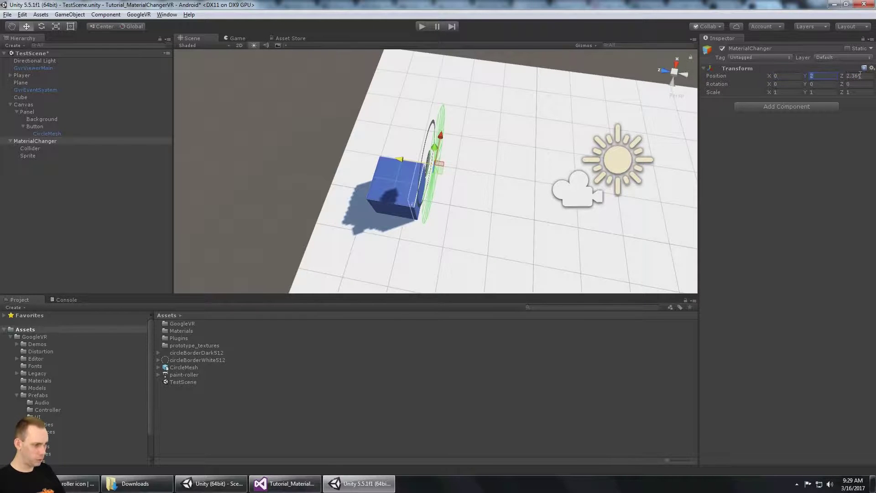
Examine the size of the Collider's mesh outline against the paint-roller sprite and the circular button from several angles
left_click_drag(489, 128, 532, 137, "alt")
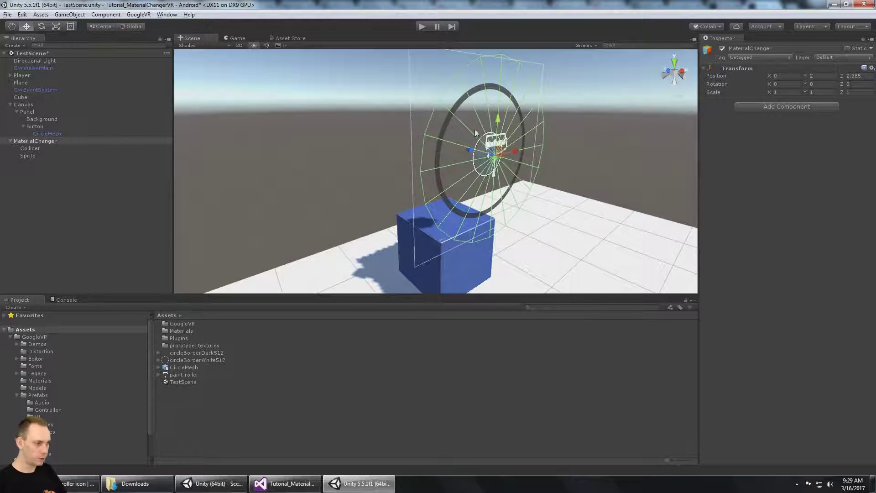
left_click_drag(477, 133, 418, 126, "alt")
left_click(308, 137)
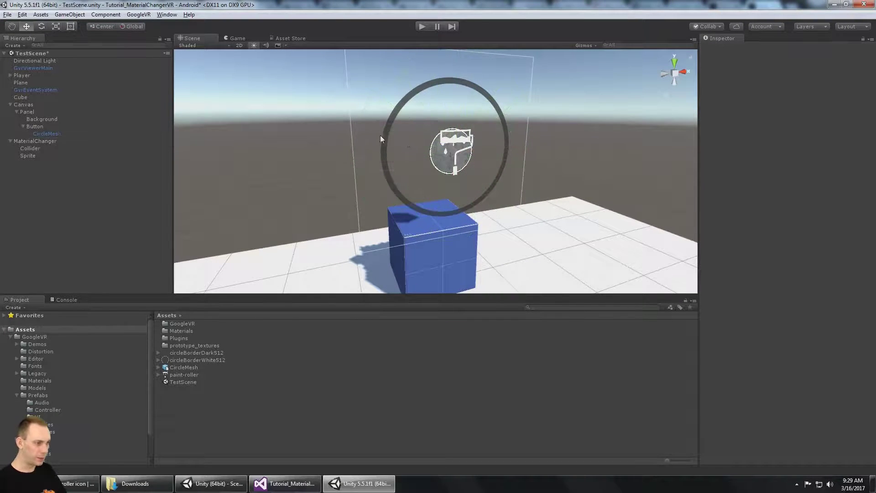
mouse_move(458, 145)
left_mouse_down("alt")
mouse_move(422, 132)
mouse_move(463, 139)
left_mouse_up("alt")
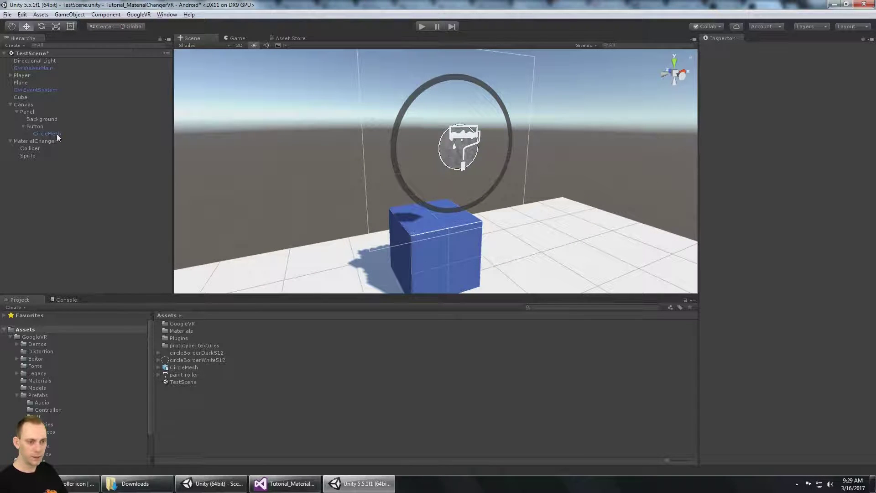
left_click(40, 150)
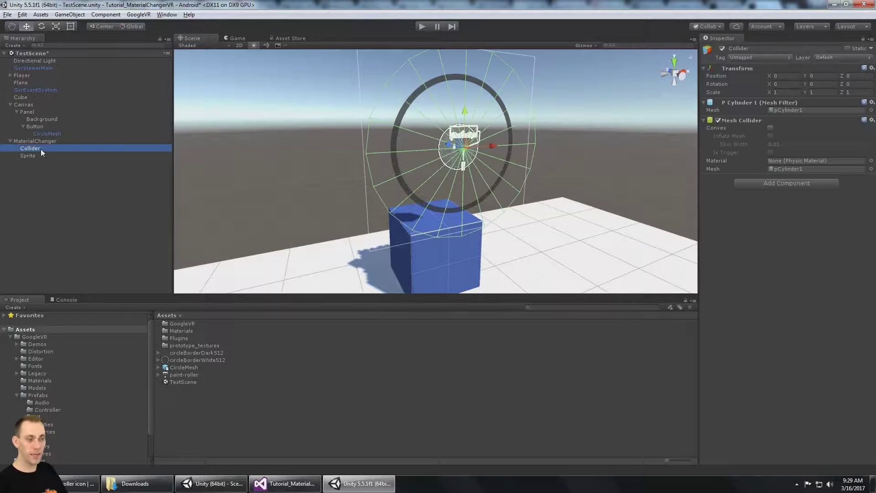
mouse_move(534, 121)
left_mouse_down("alt")
mouse_move(512, 128)
mouse_move(515, 114)
mouse_move(538, 137)
left_mouse_up("alt")
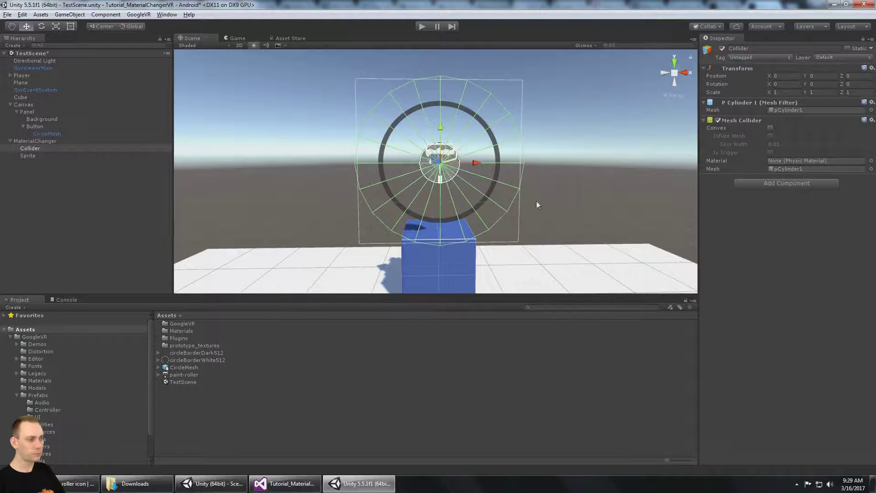
left_click_drag(496, 136, 511, 148, "alt")
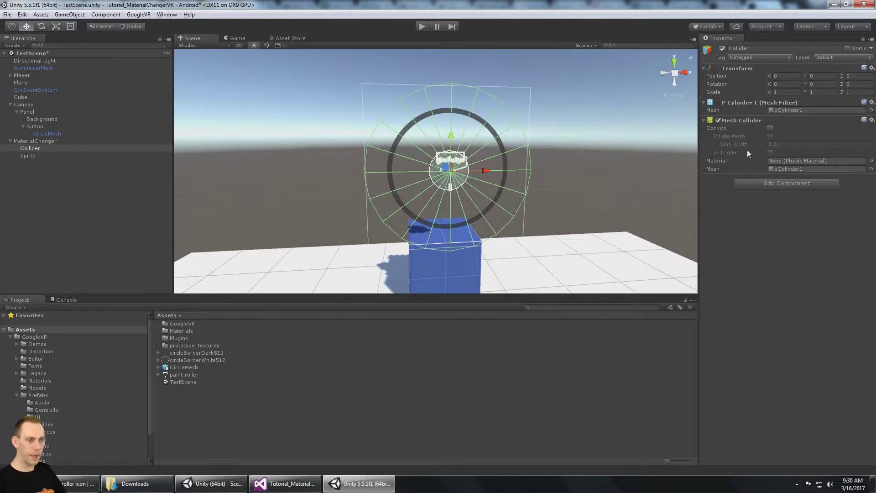
Scale the Collider child of MaterialChanger to 0.25 in X, Y and Z
left_click(43, 149)
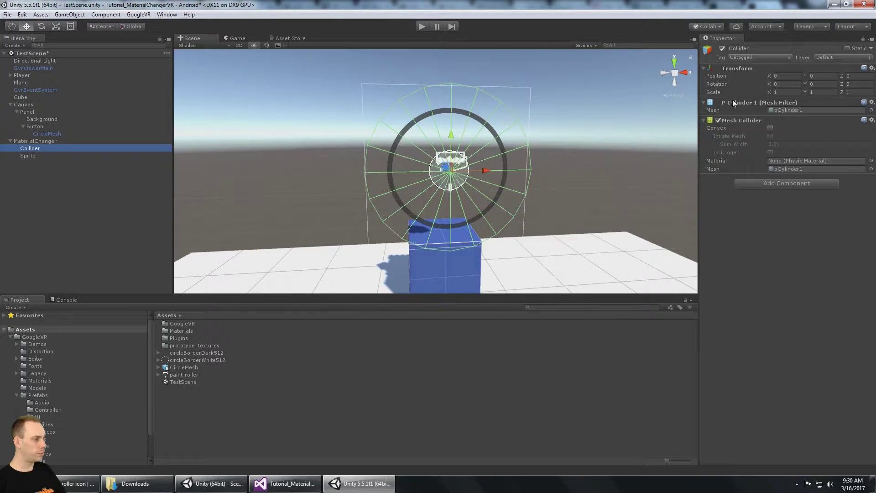
left_click(780, 92)
type("0.25")
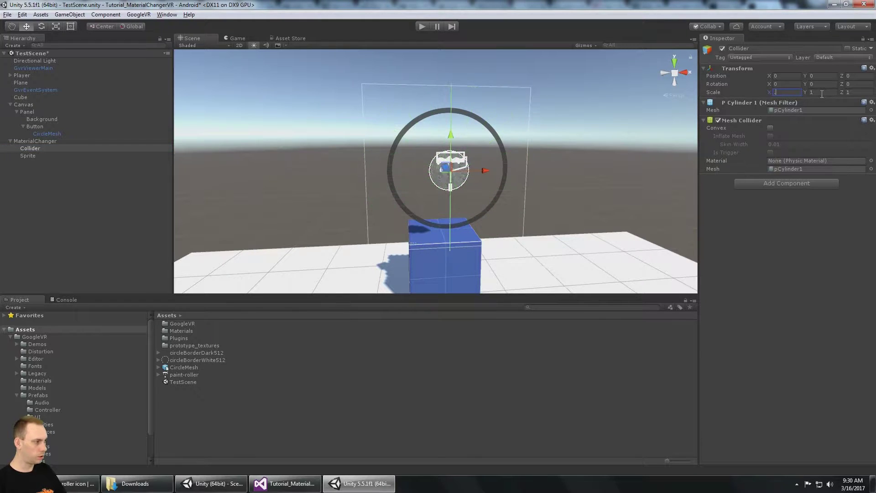
key("Tab")
type("0.25")
key("Tab")
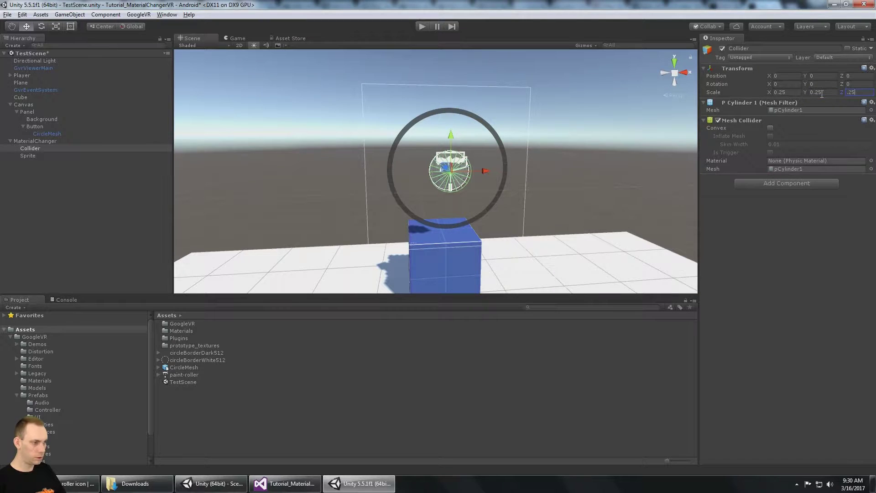
Examine the resized collider mesh against the paint-roller sprite, checking MaterialChanger and its Collider and Sprite children
left_click_drag(566, 91, 419, 92, "alt")
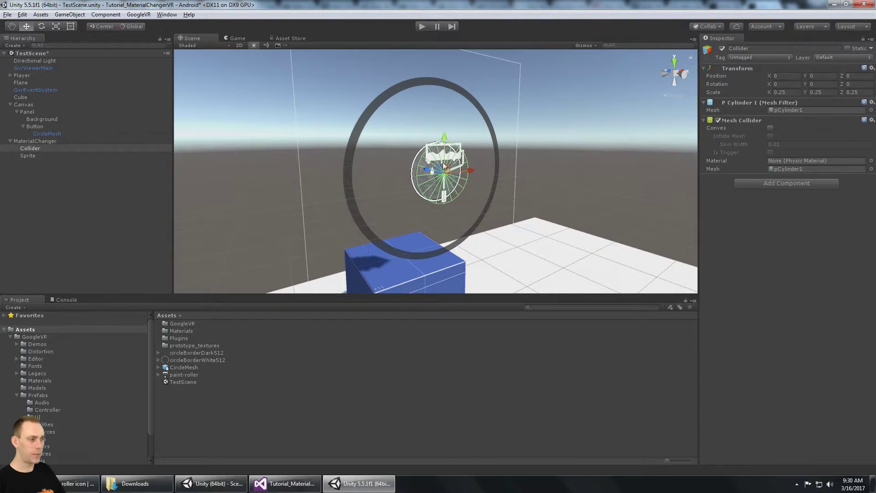
left_click_drag(384, 156, 341, 142, "alt")
left_click(39, 142)
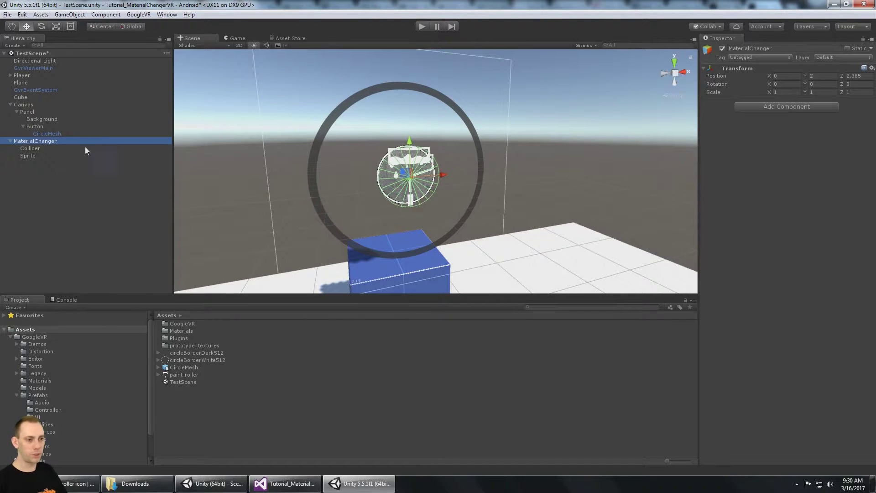
left_click_drag(274, 164, 232, 176, "alt")
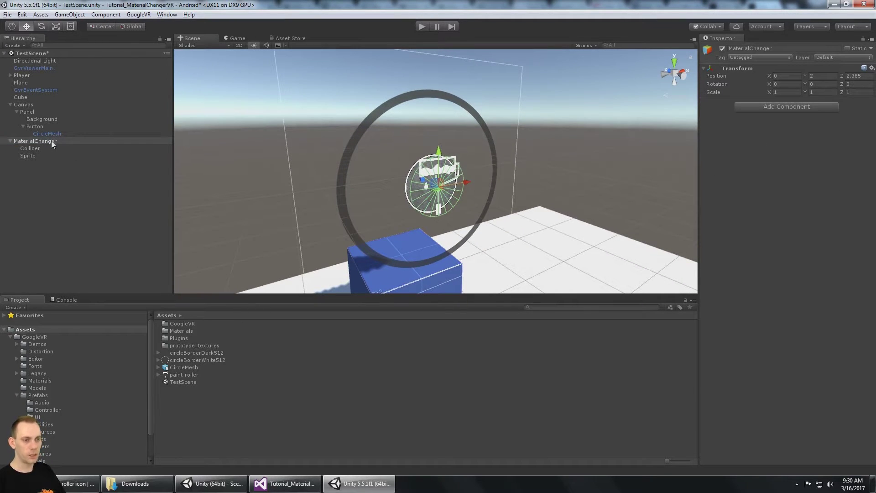
left_click(34, 147)
left_click(37, 154)
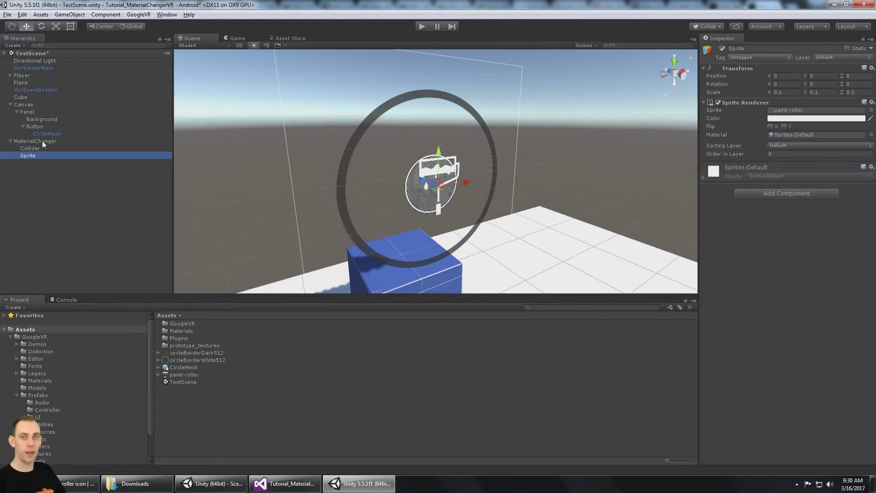
left_click(42, 141)
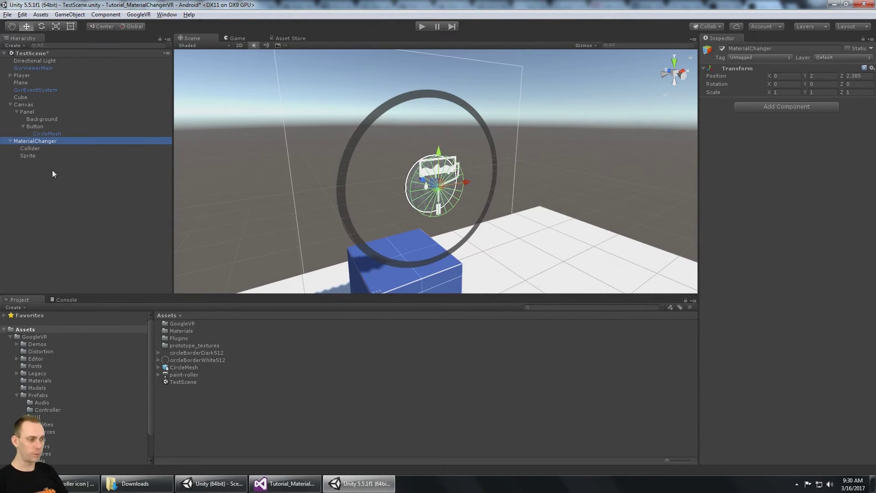